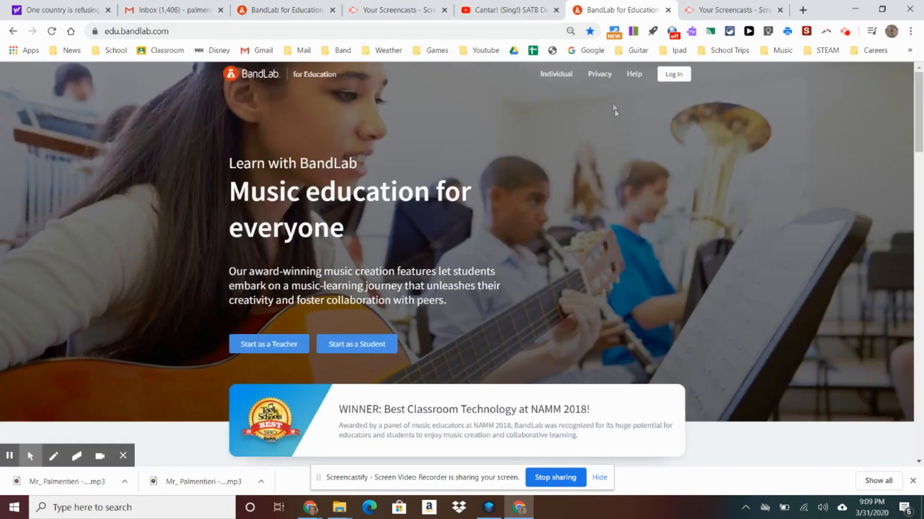
# Log in to BandLab for Education through Google with the personal Gmail account
pyautogui.click(682, 76)
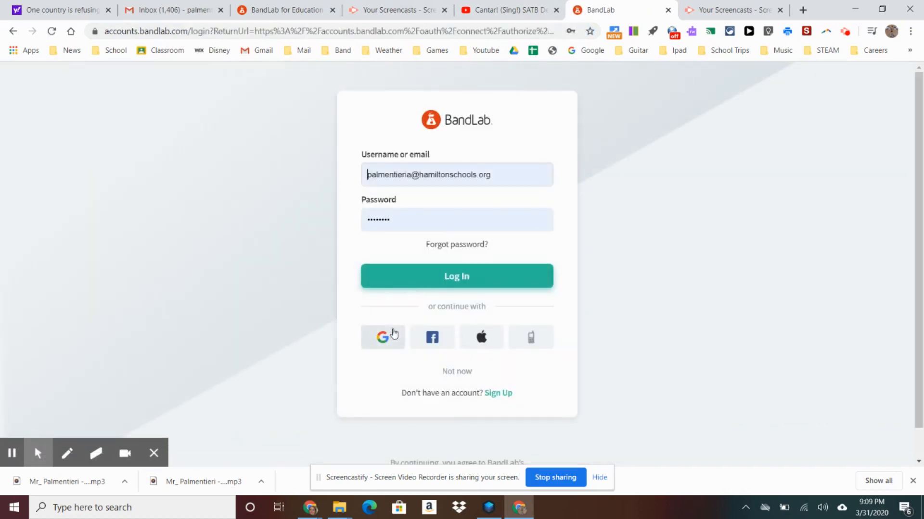
pyautogui.click(388, 340)
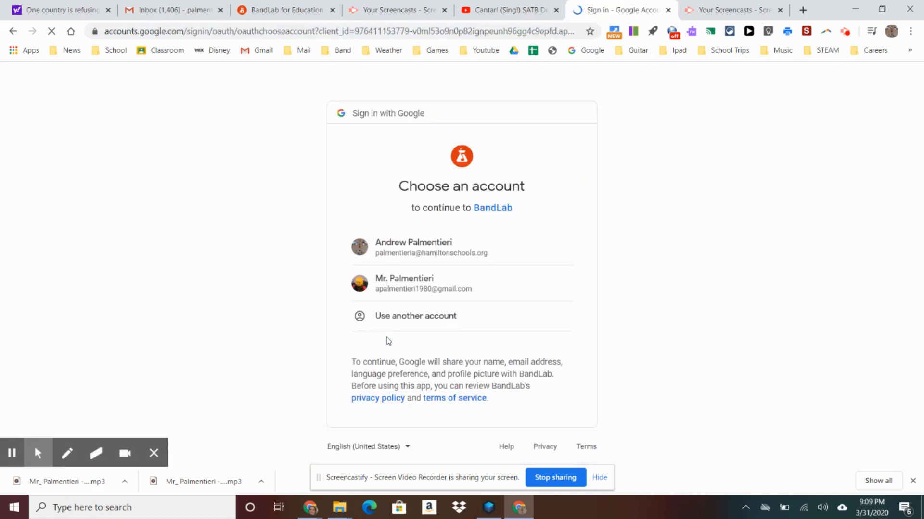
pyautogui.click(395, 279)
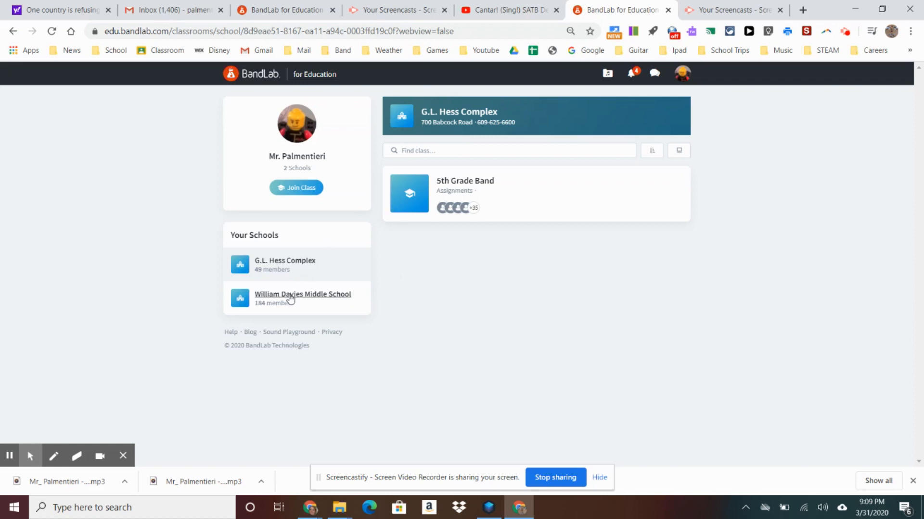
# Open the 19-20 6th grade Band class of William Davies Middle School
pyautogui.click(290, 296)
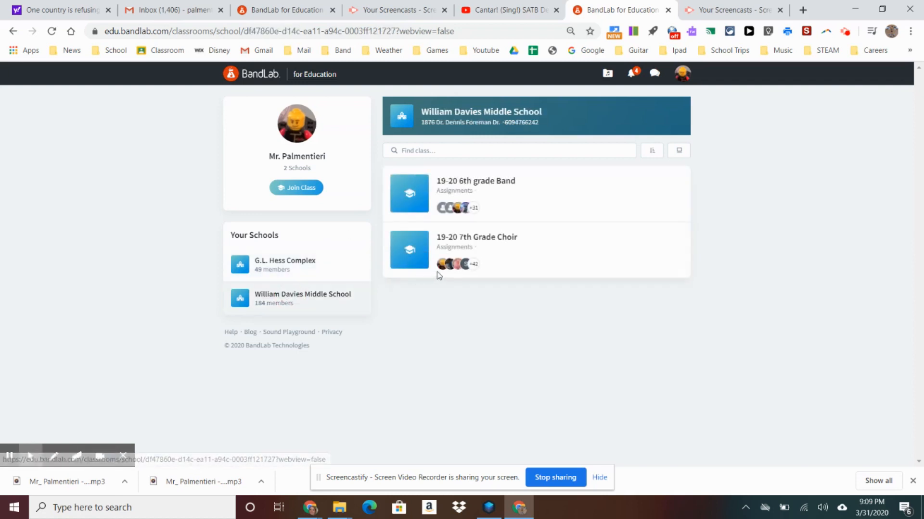
pyautogui.click(483, 185)
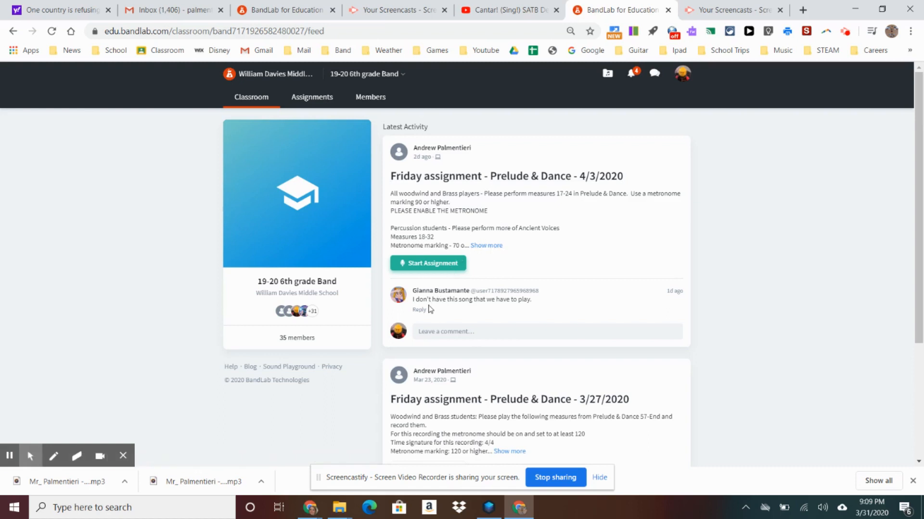
# Start a new personal project in the Mix Editor from the library, with a Drum Machine track
pyautogui.click(606, 79)
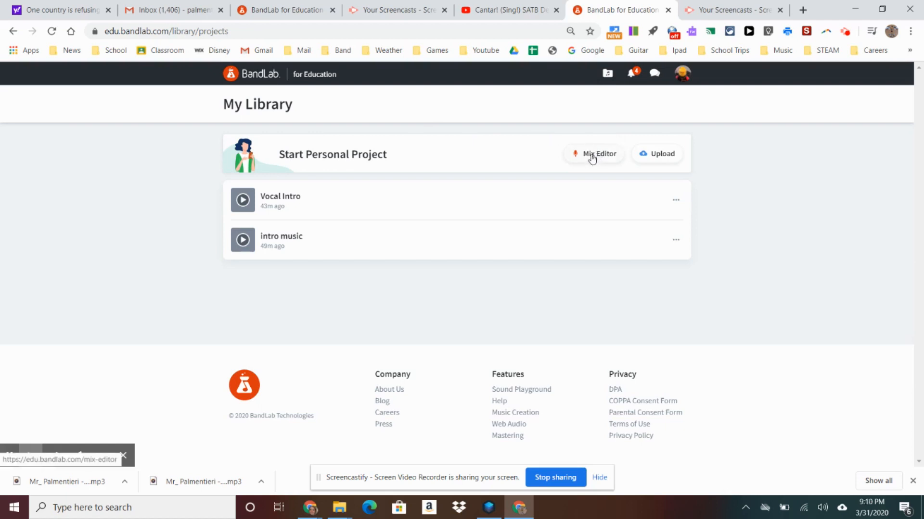
pyautogui.click(593, 157)
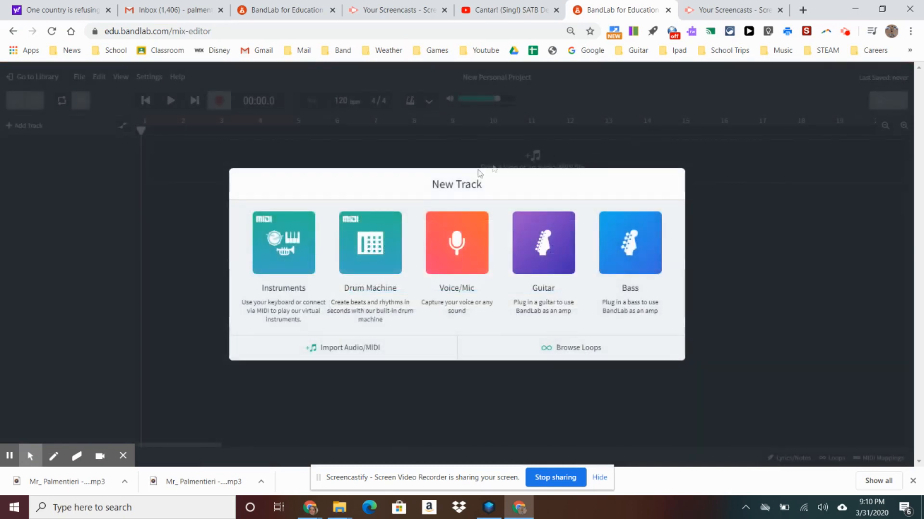
pyautogui.click(358, 260)
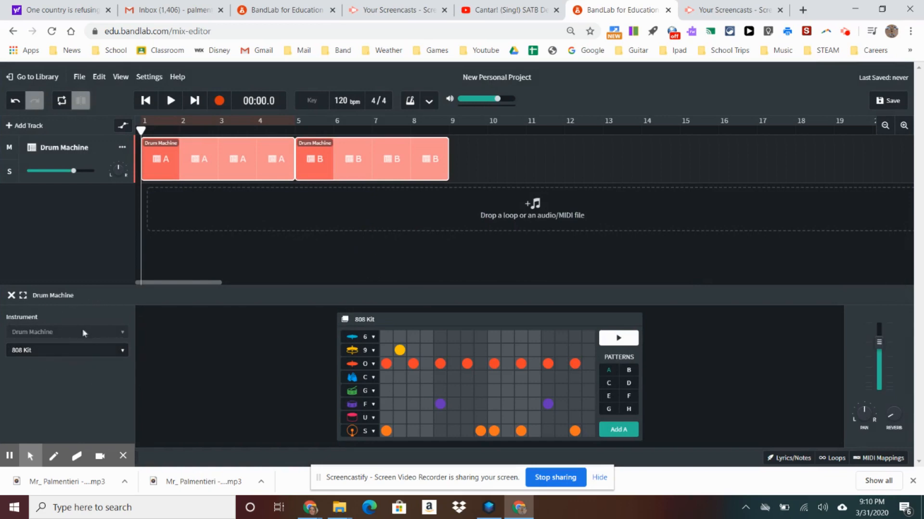
# Load the Pop Rock drum kit with Cowbell in place of Clap, and preview pattern A
pyautogui.click(66, 351)
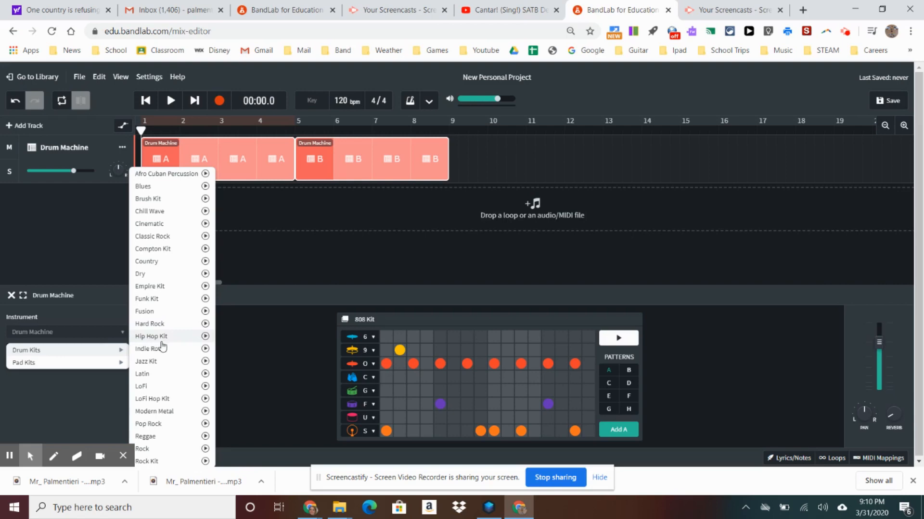
pyautogui.click(162, 425)
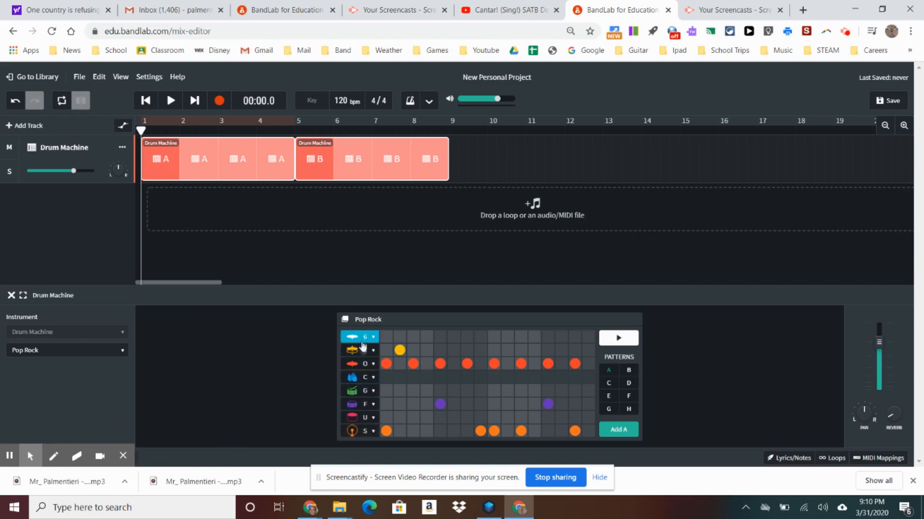
pyautogui.click(366, 383)
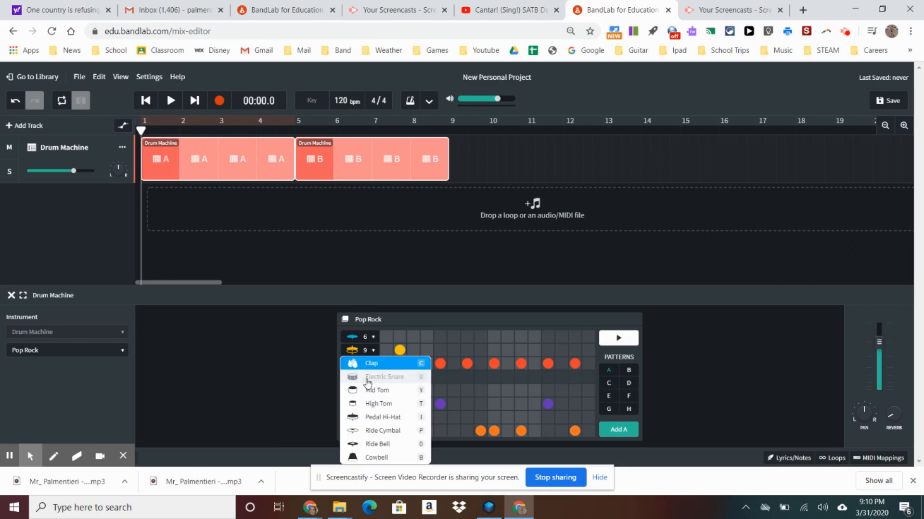
pyautogui.click(366, 460)
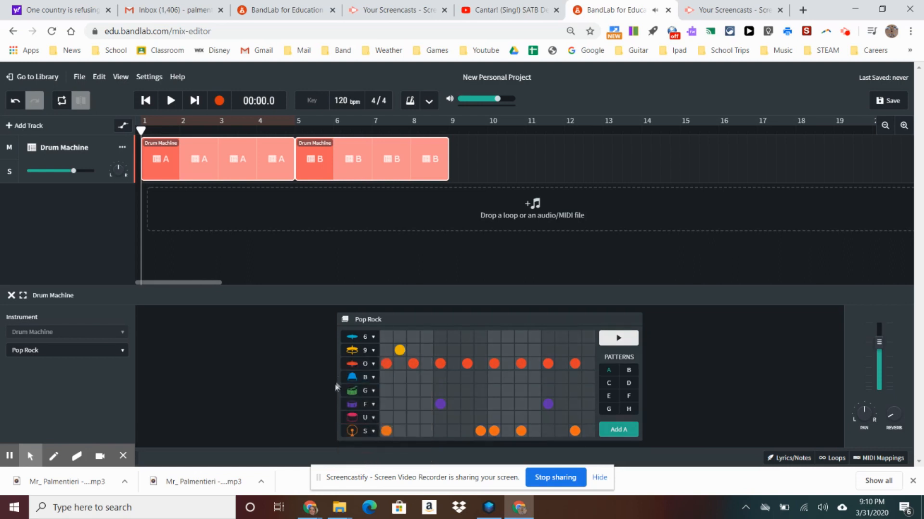
pyautogui.click(620, 339)
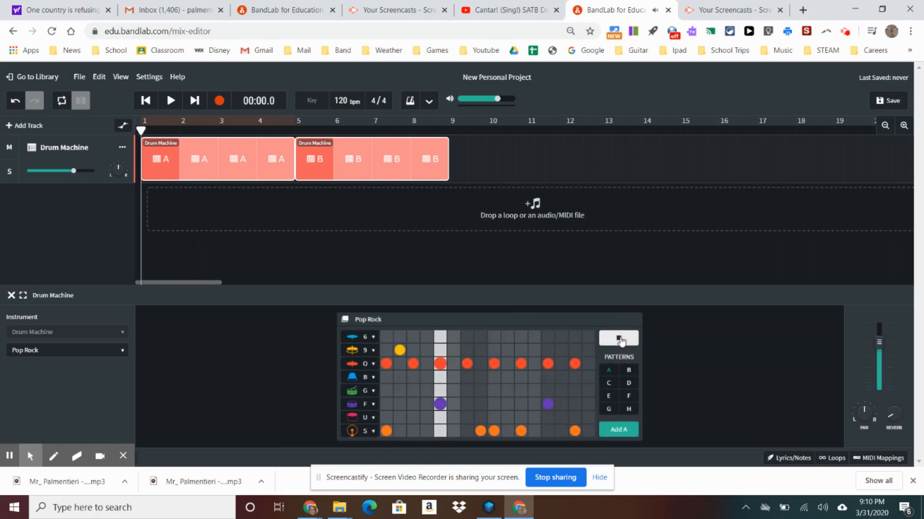
pyautogui.click(619, 339)
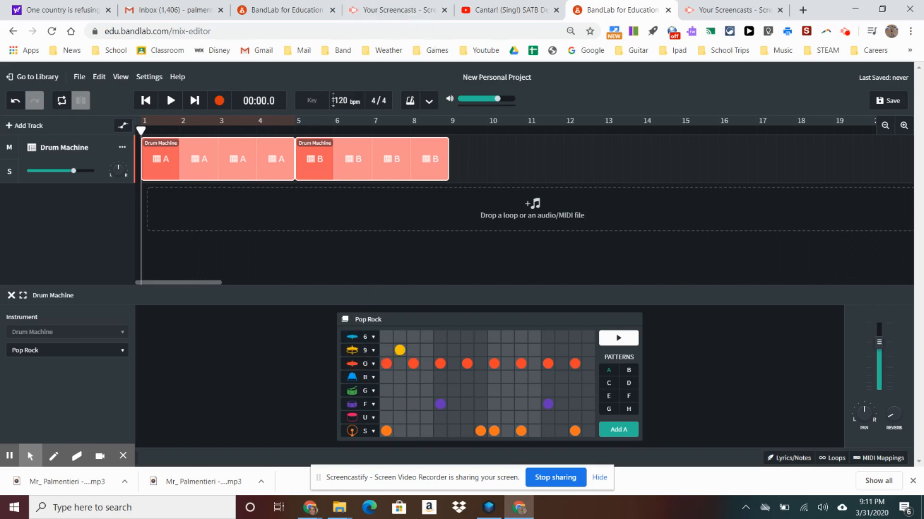
# Set the project tempo to 110 bpm and preview pattern A at that speed
pyautogui.click(429, 101)
pyautogui.click(321, 158)
pyautogui.click(322, 158)
pyautogui.click(321, 158)
pyautogui.click(321, 159)
pyautogui.click(321, 158)
pyautogui.click(321, 159)
pyautogui.click(321, 158)
pyautogui.click(322, 158)
pyautogui.click(533, 154)
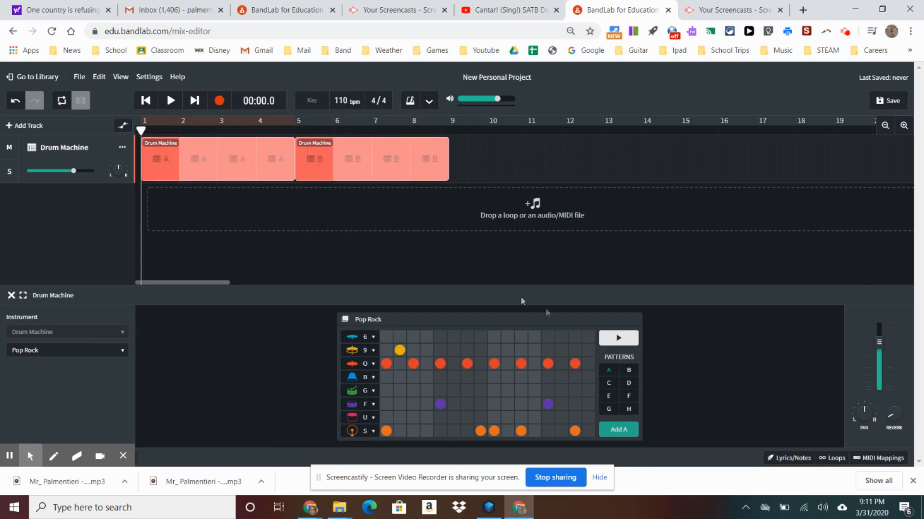
pyautogui.click(609, 339)
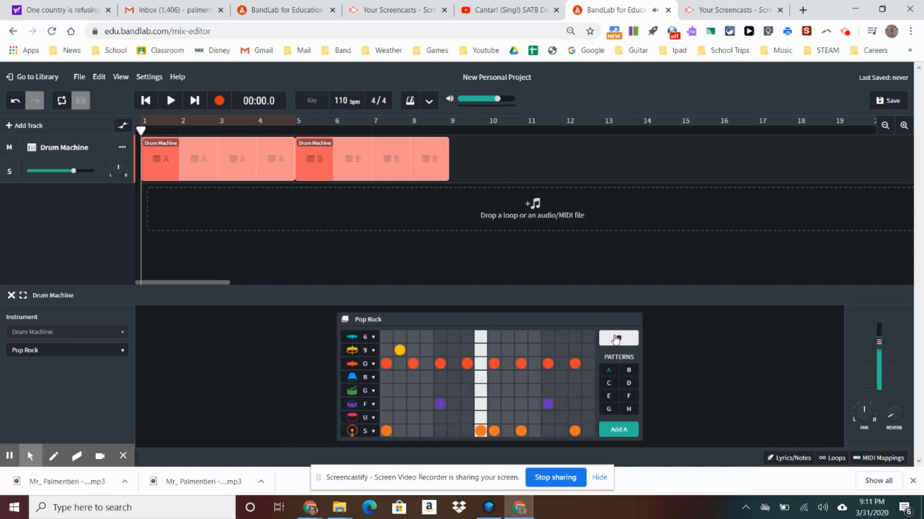
pyautogui.click(616, 339)
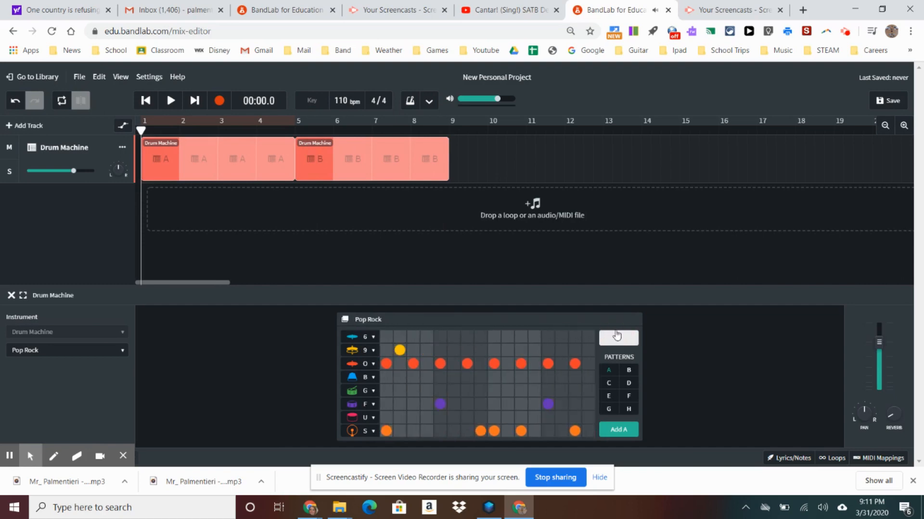
# Add cowbell hits on steps 5 through 12 of pattern A and preview the pattern
pyautogui.click(439, 378)
pyautogui.moveTo(443, 381); pyautogui.dragTo(534, 384)
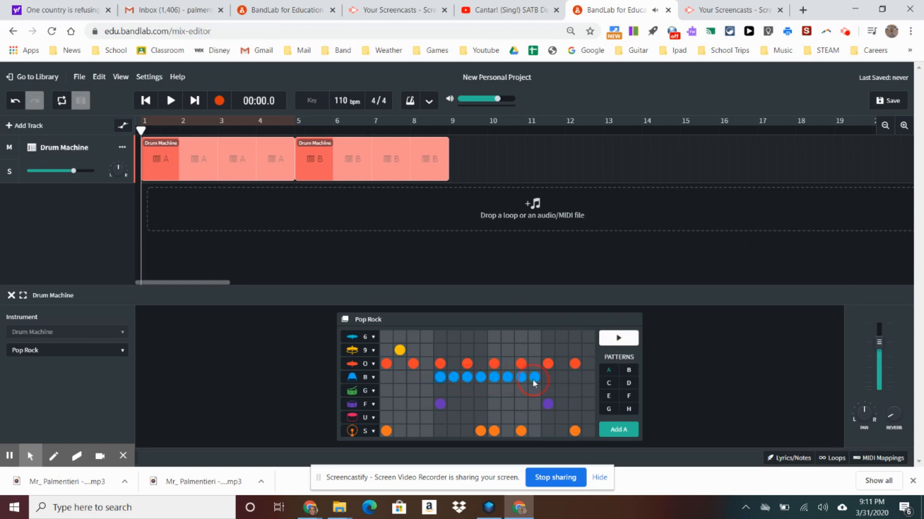
pyautogui.click(618, 338)
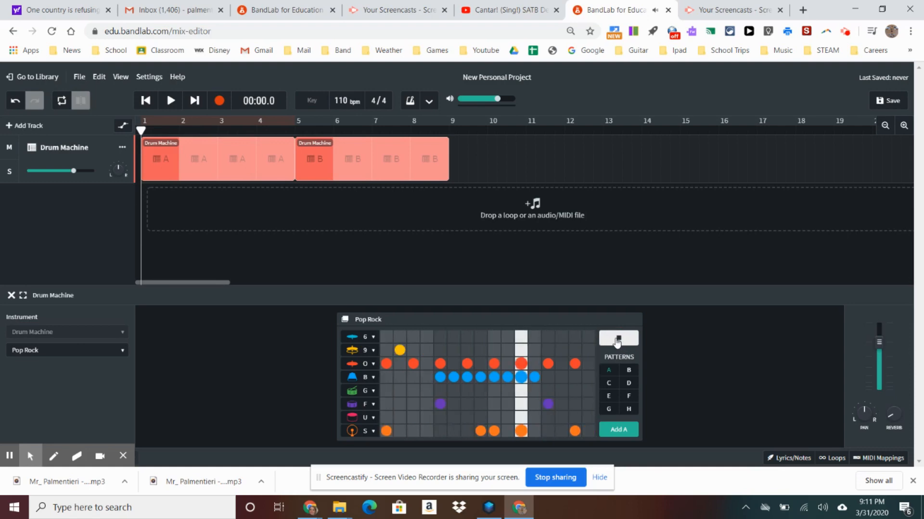
pyautogui.click(618, 340)
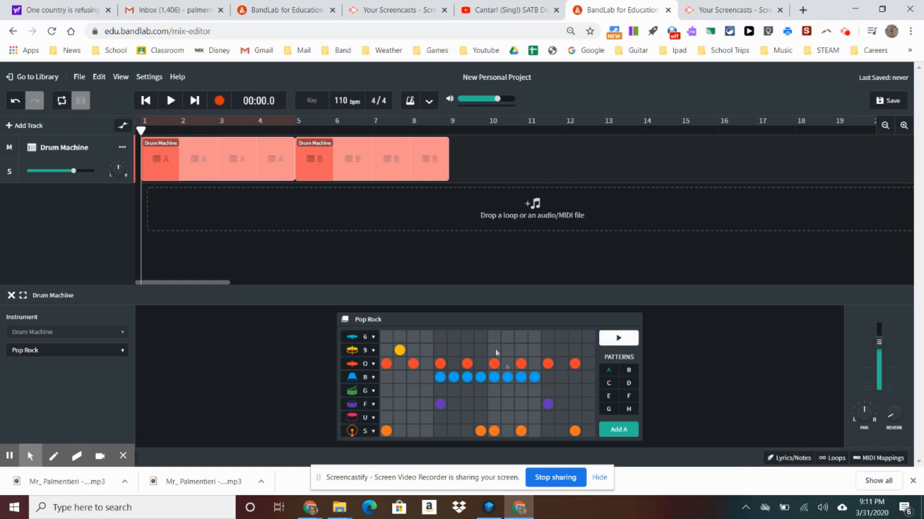
# Add hits on steps 13 through 16 of the pink drum row U in pattern A
pyautogui.click(561, 417)
pyautogui.click(575, 407)
pyautogui.click(586, 408)
pyautogui.click(593, 418)
pyautogui.click(579, 419)
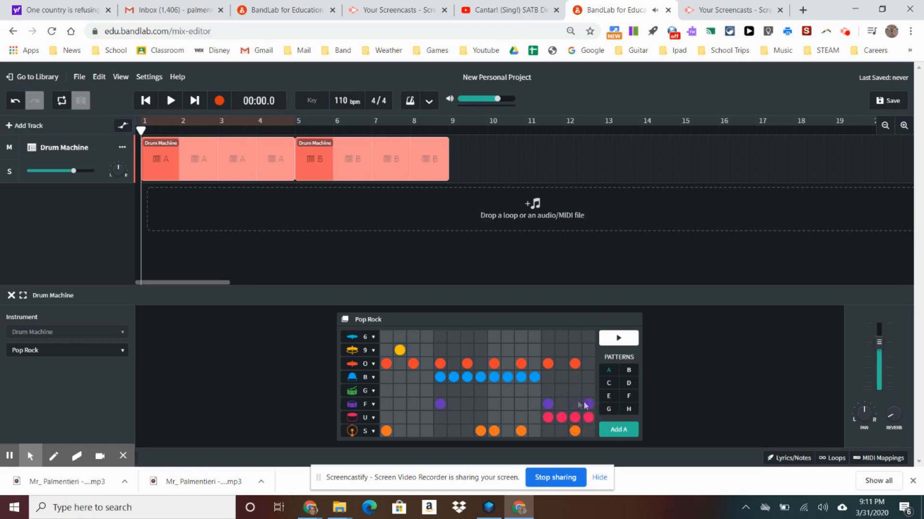
# Replace Snare Edge with Mid Tom in pattern A, add its hits on steps 9 through 12, and preview the pattern
pyautogui.click(378, 390)
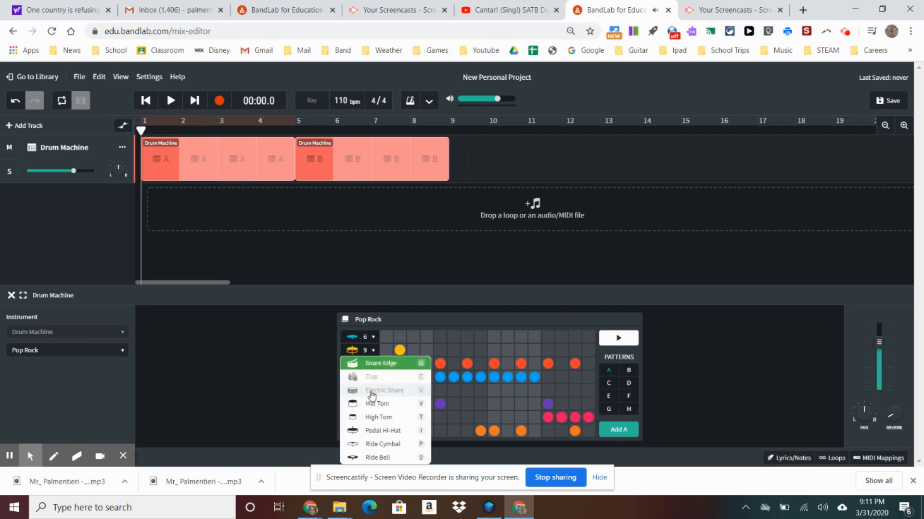
pyautogui.click(385, 404)
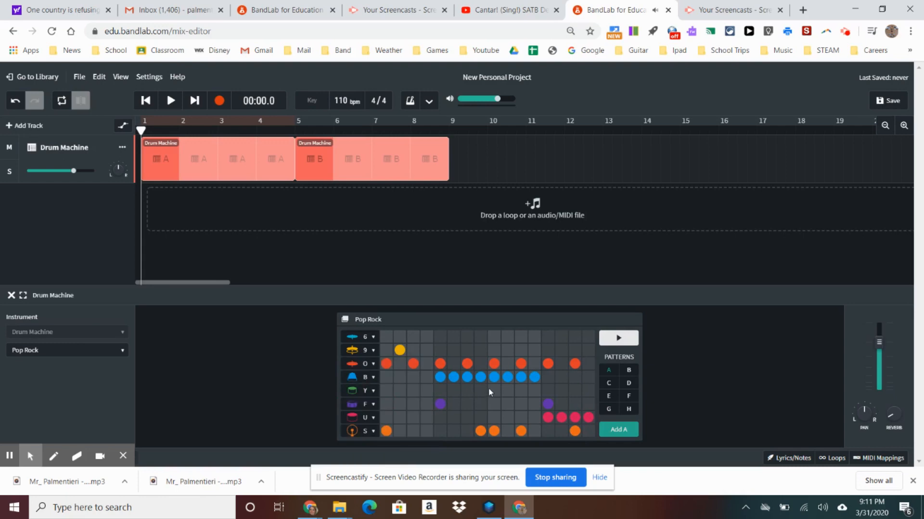
pyautogui.moveTo(492, 391); pyautogui.dragTo(530, 392)
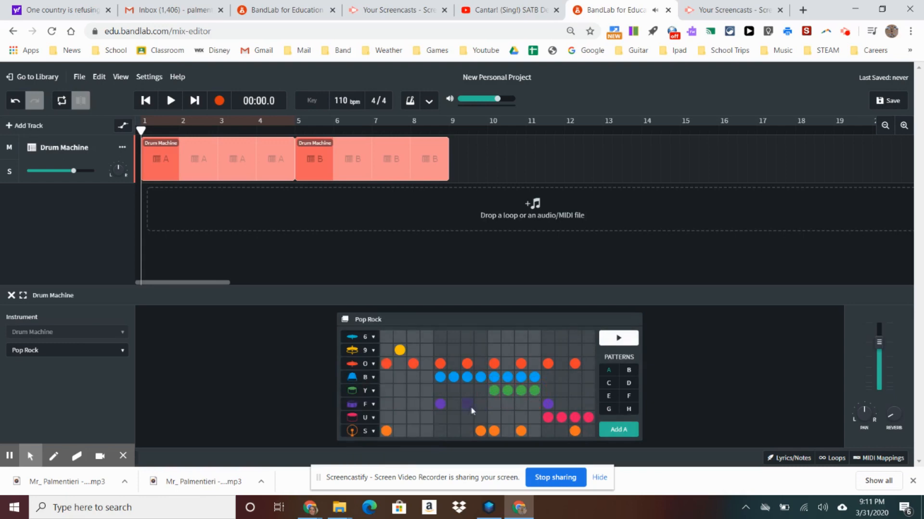
pyautogui.click(612, 342)
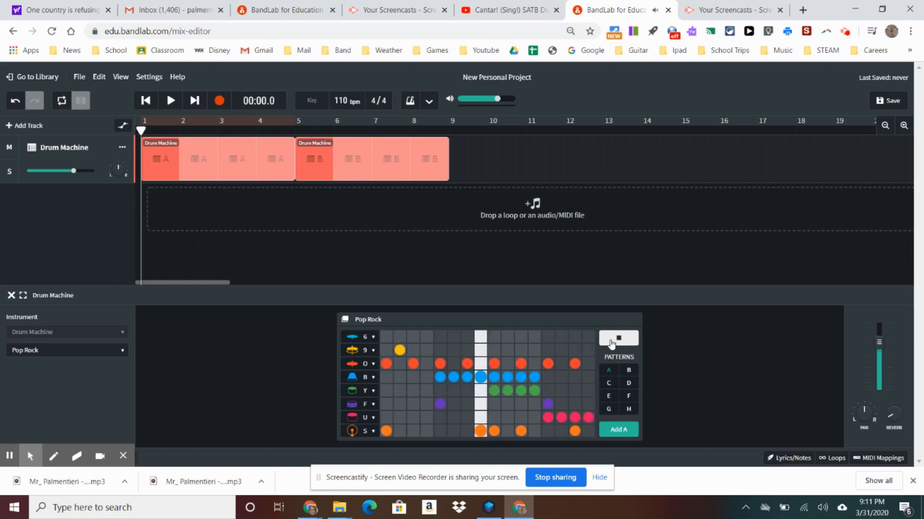
pyautogui.click(611, 341)
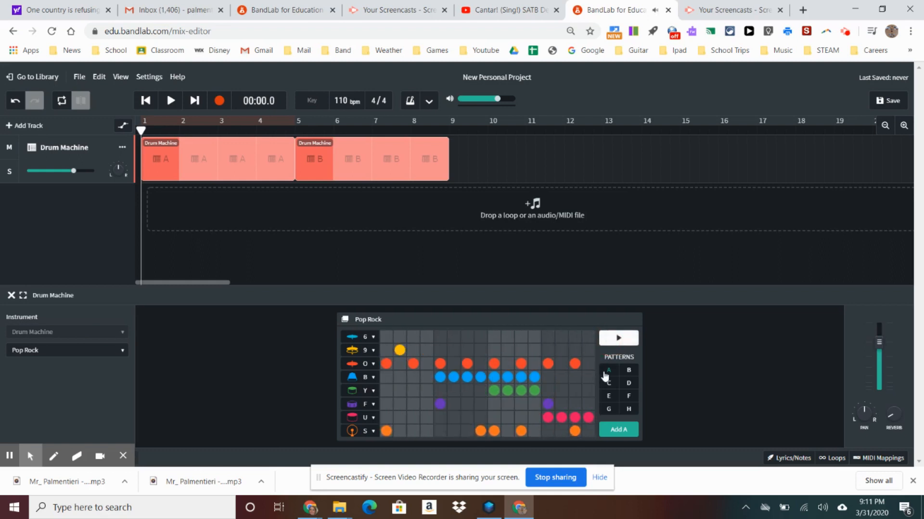
# Play the drum track from the start through the A and B patterns, pausing near the end of pattern B
pyautogui.moveTo(88, 456)
pyautogui.click(12, 434)
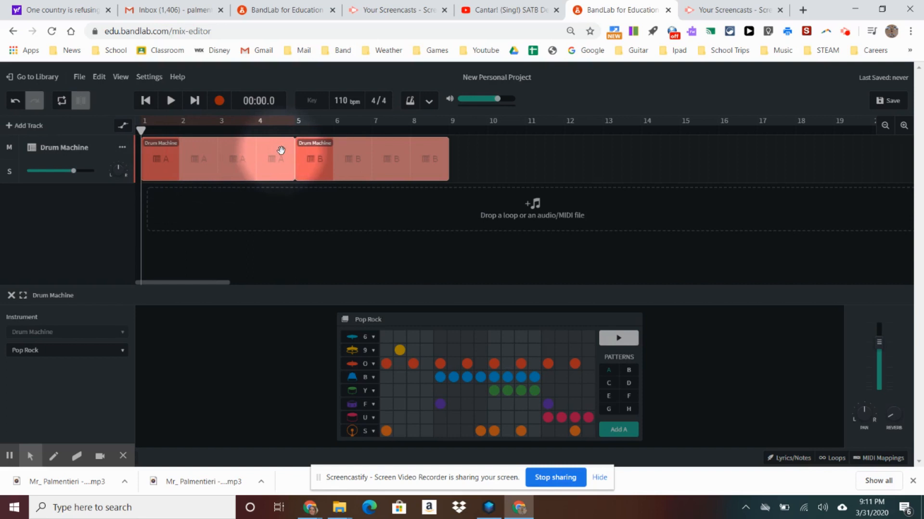
pyautogui.click(169, 101)
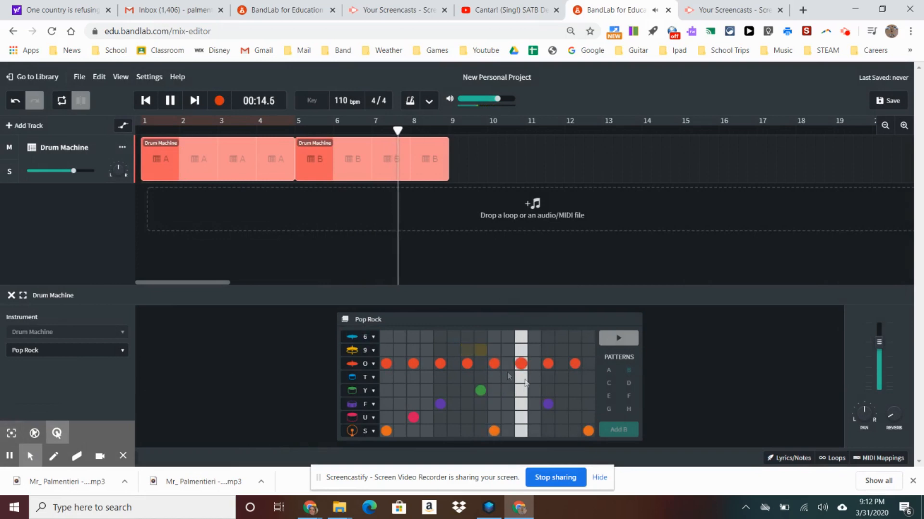
pyautogui.click(170, 109)
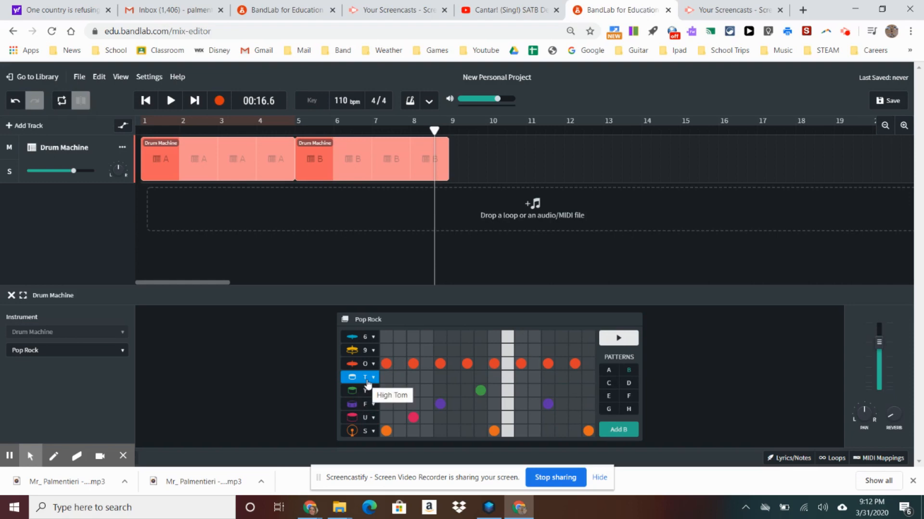
# Replace Crash Cymbal with Cowbell in pattern B and fill its steps 1 through 8 with hits
pyautogui.click(368, 337)
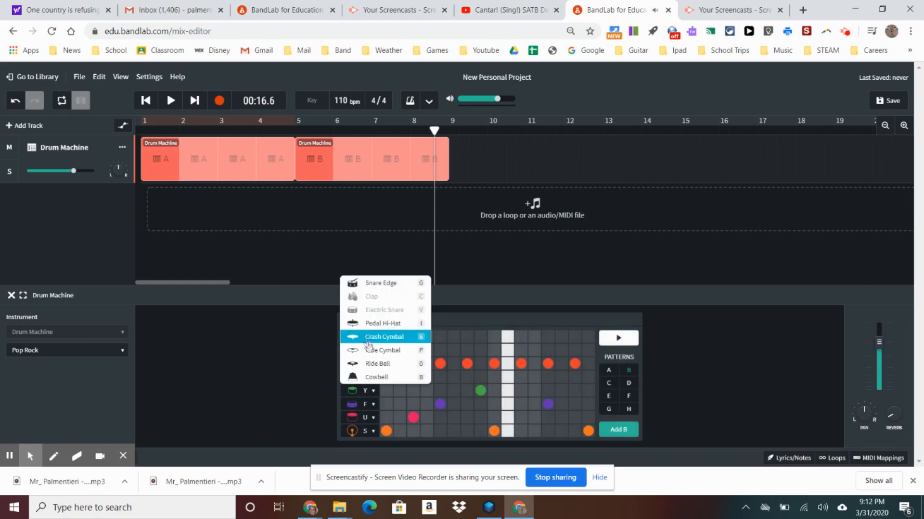
pyautogui.click(377, 377)
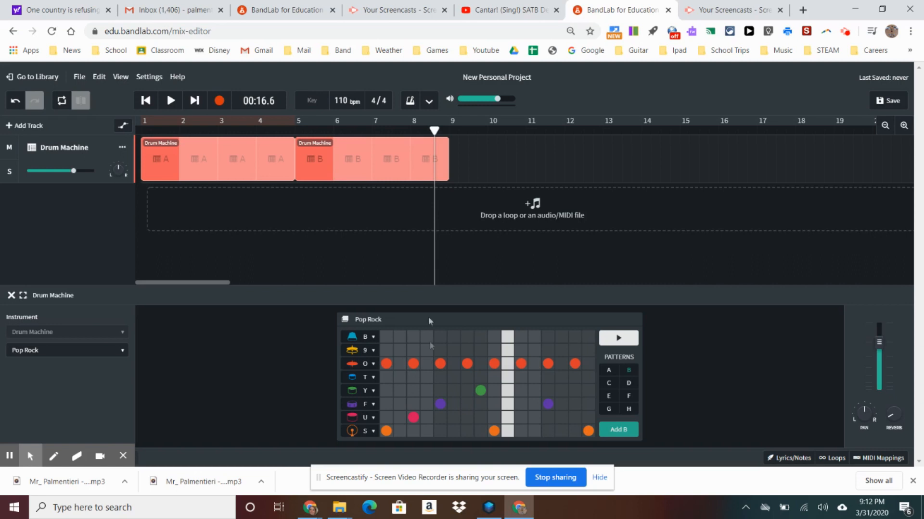
pyautogui.click(386, 338)
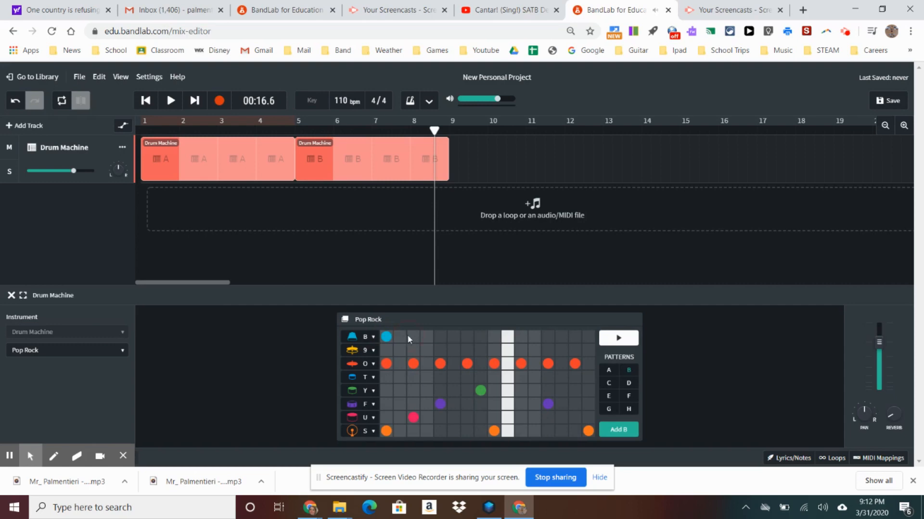
pyautogui.moveTo(427, 338)
pyautogui.mouseDown()
pyautogui.moveTo(476, 338)
pyautogui.moveTo(426, 339)
pyautogui.mouseUp()
# Add hits on steps 6, 8, 10 and 12 of the yellow cymbal row 9 in pattern B
pyautogui.click(454, 350)
pyautogui.click(480, 350)
pyautogui.click(507, 351)
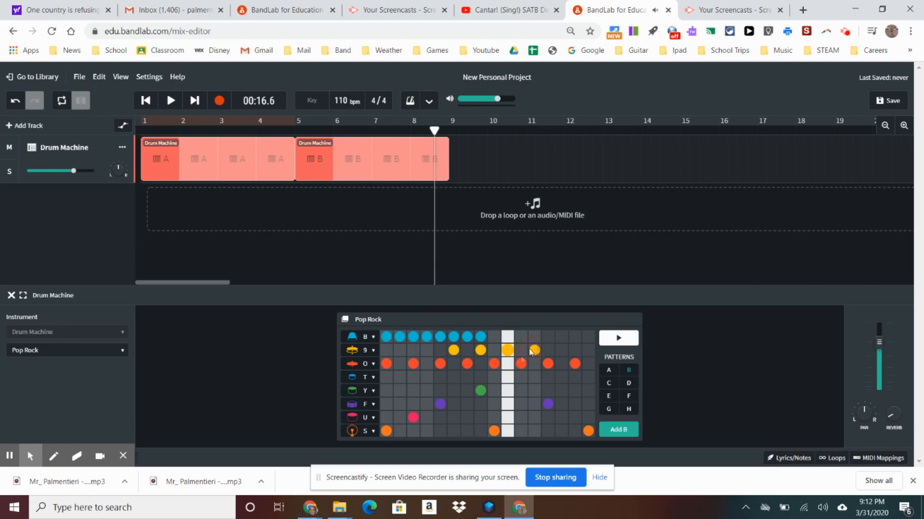
# Add drum hits to pattern B on High Tom steps 9–10, Mid Tom steps 11–12 and row U steps 13–16, and preview it
pyautogui.click(494, 377)
pyautogui.click(505, 377)
pyautogui.click(521, 391)
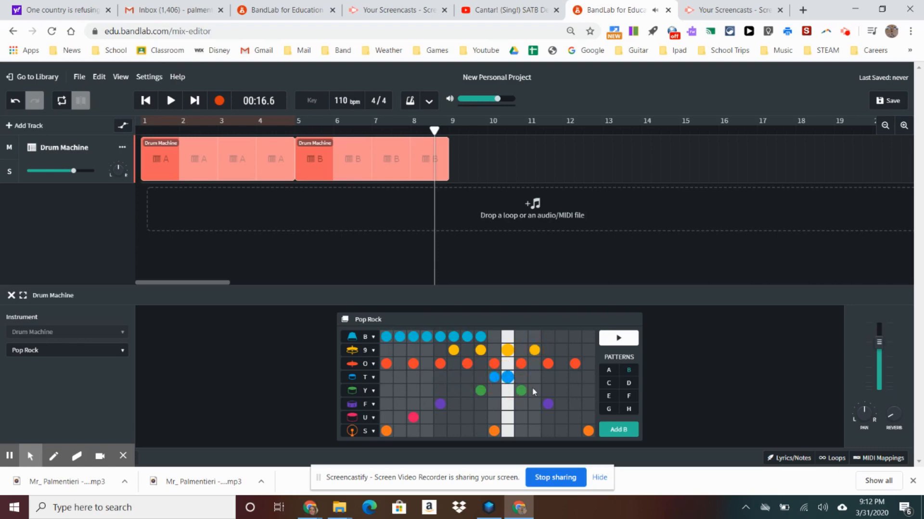
pyautogui.click(548, 417)
pyautogui.click(587, 417)
pyautogui.click(602, 343)
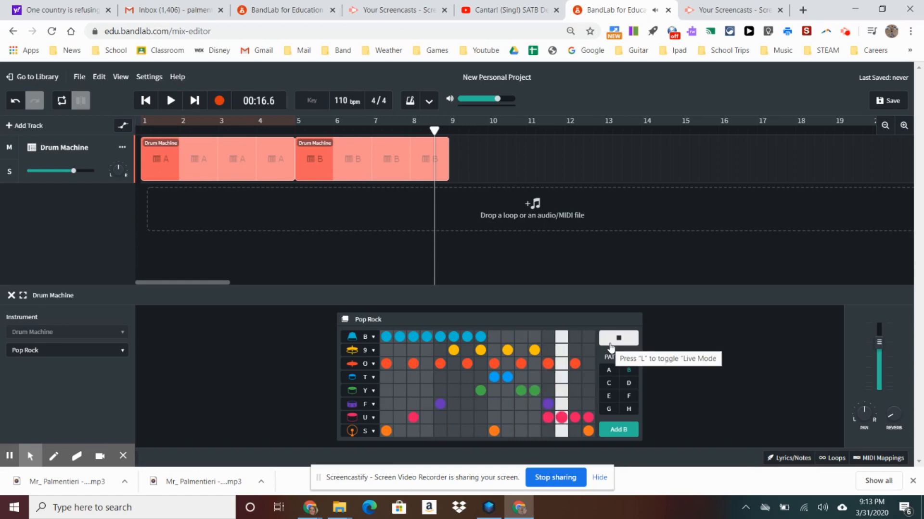
# Stop the pattern B preview and place the playhead at the end of the B region, at bar 9
pyautogui.click(614, 339)
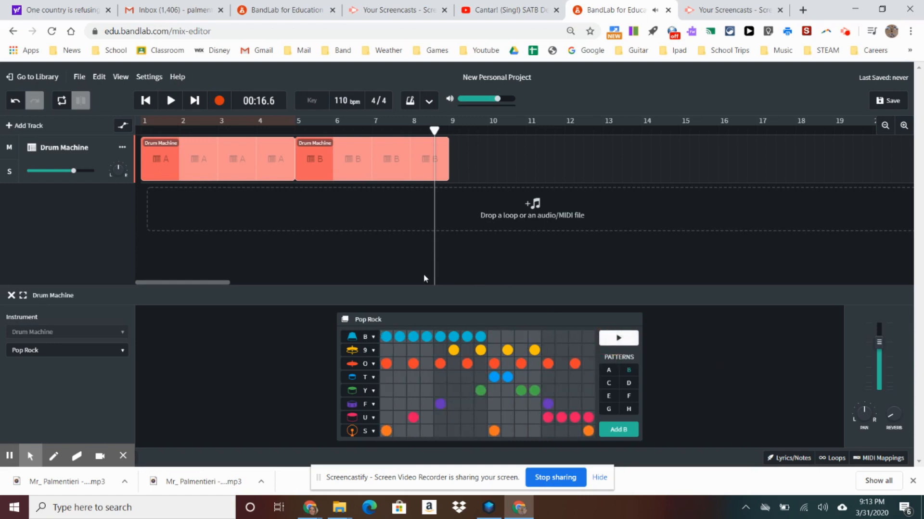
pyautogui.click(452, 128)
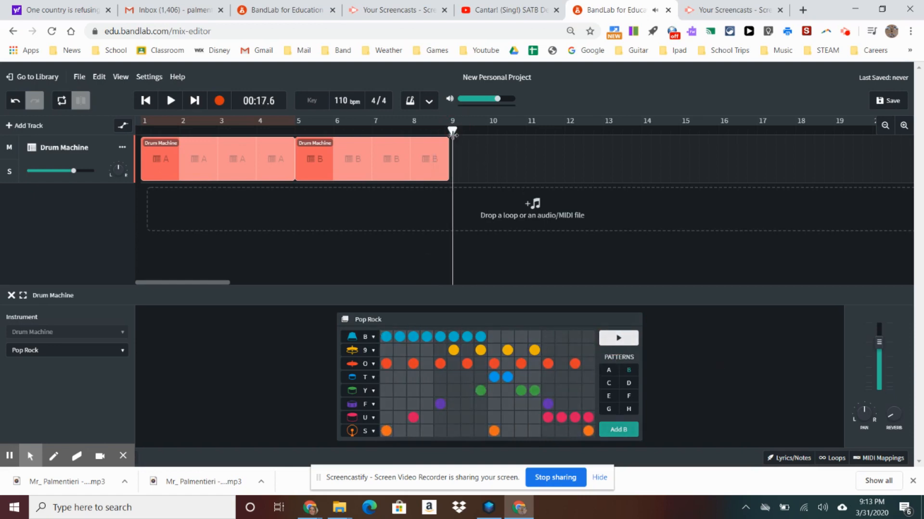
pyautogui.moveTo(453, 134); pyautogui.dragTo(438, 131)
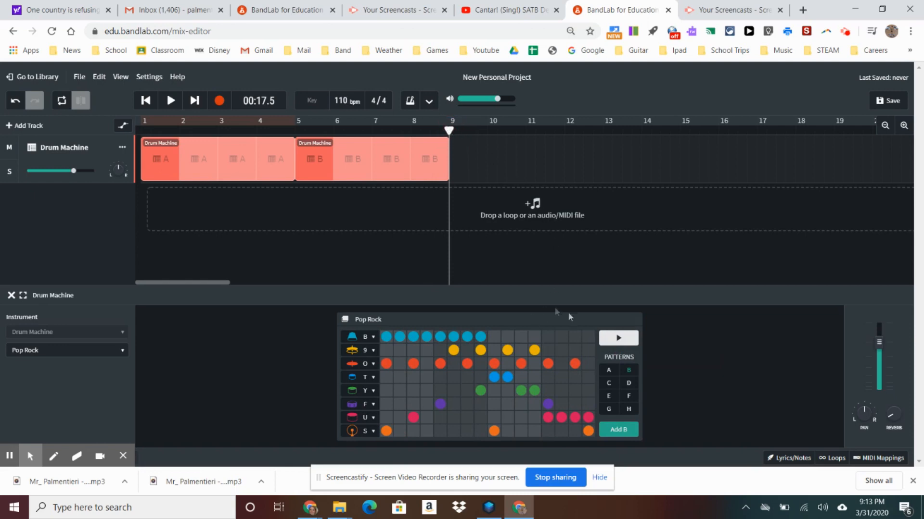
# Open pattern C and add hits to row S on steps 1, 4, 5, 8, 9, 12, 13 and 16
pyautogui.click(609, 384)
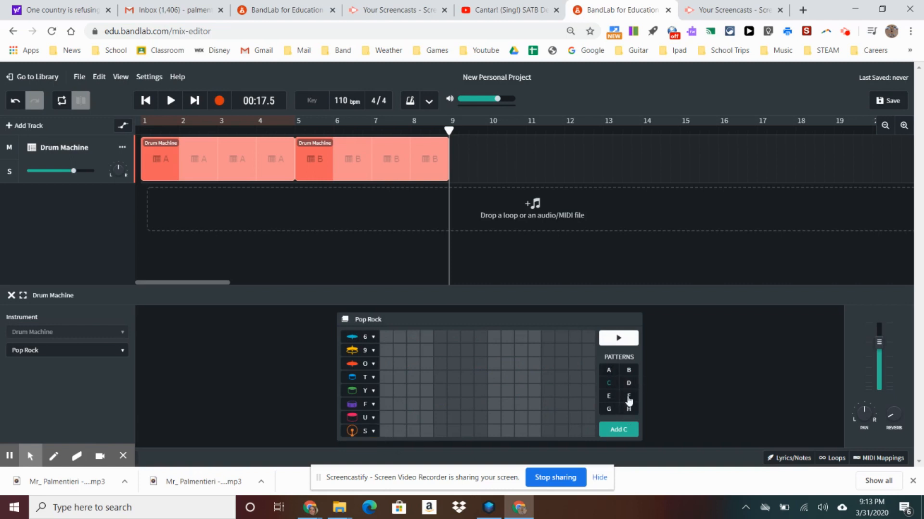
pyautogui.click(386, 431)
pyautogui.click(427, 431)
pyautogui.click(440, 431)
pyautogui.click(480, 431)
pyautogui.click(494, 431)
pyautogui.click(534, 431)
pyautogui.click(587, 431)
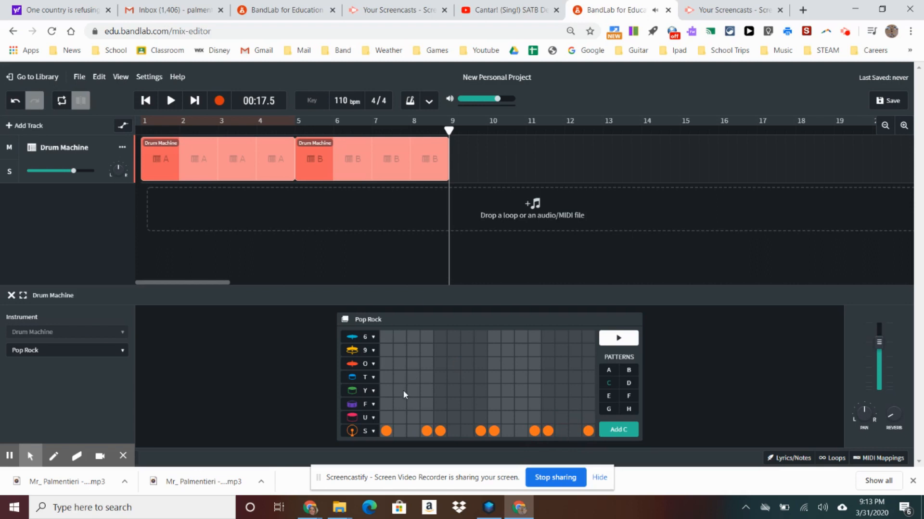
# Fill all 16 steps of rows 6, 9, O, T and Y in pattern C with hits
pyautogui.click(440, 391)
pyautogui.moveTo(386, 336); pyautogui.dragTo(538, 322)
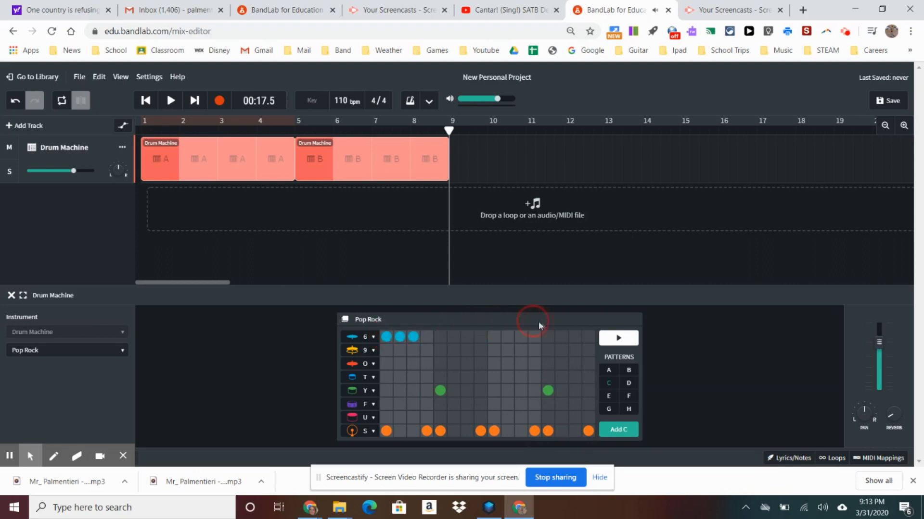
pyautogui.moveTo(590, 341)
pyautogui.mouseDown()
pyautogui.moveTo(423, 338)
pyautogui.moveTo(513, 333)
pyautogui.moveTo(593, 347)
pyautogui.moveTo(407, 366)
pyautogui.moveTo(594, 369)
pyautogui.moveTo(515, 381)
pyautogui.moveTo(385, 379)
pyautogui.mouseUp()
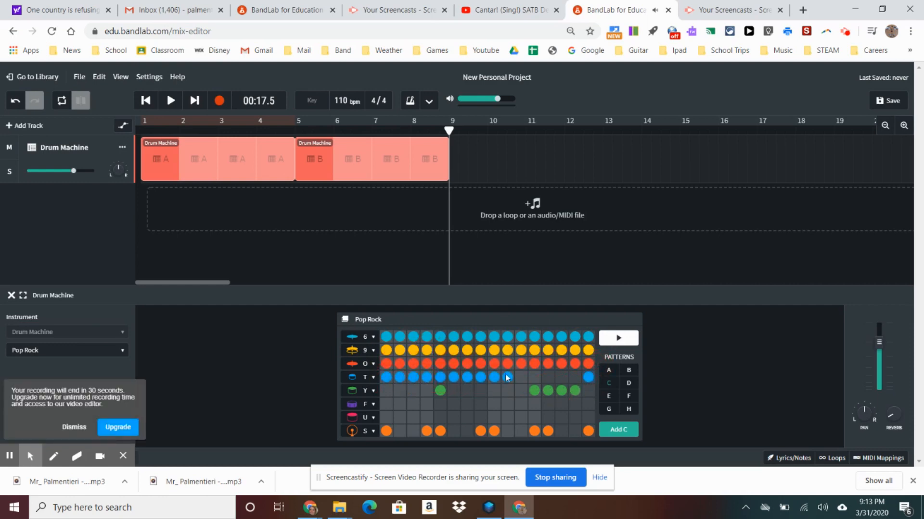
pyautogui.moveTo(575, 377)
pyautogui.mouseDown()
pyautogui.moveTo(579, 384)
pyautogui.moveTo(542, 377)
pyautogui.mouseUp()
pyautogui.moveTo(521, 391); pyautogui.dragTo(394, 392)
pyautogui.click(469, 391)
pyautogui.moveTo(485, 388); pyautogui.dragTo(519, 394)
pyautogui.click(385, 392)
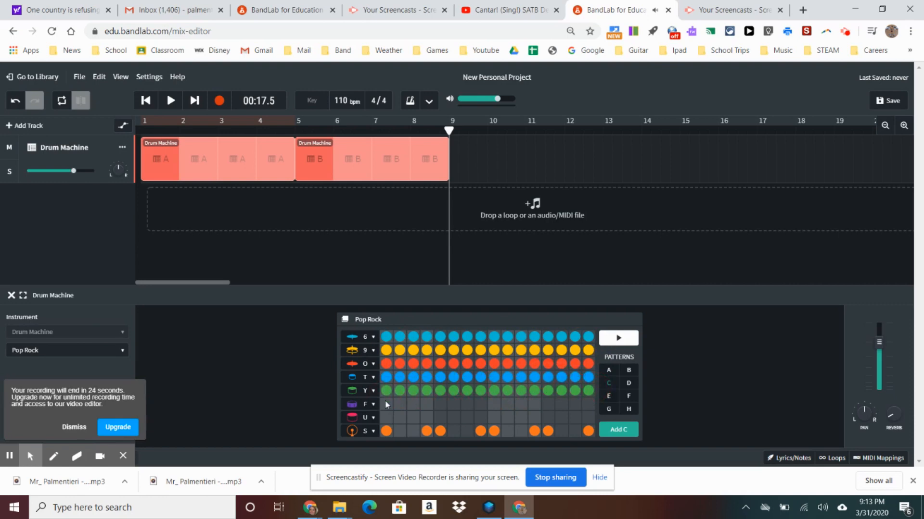
# Fill all 16 steps of rows F, U and S in pattern C with hits
pyautogui.moveTo(385, 401); pyautogui.dragTo(551, 406)
pyautogui.click(421, 405)
pyautogui.moveTo(387, 417)
pyautogui.mouseDown()
pyautogui.moveTo(590, 415)
pyautogui.moveTo(480, 418)
pyautogui.mouseUp()
pyautogui.moveTo(403, 433); pyautogui.dragTo(439, 434)
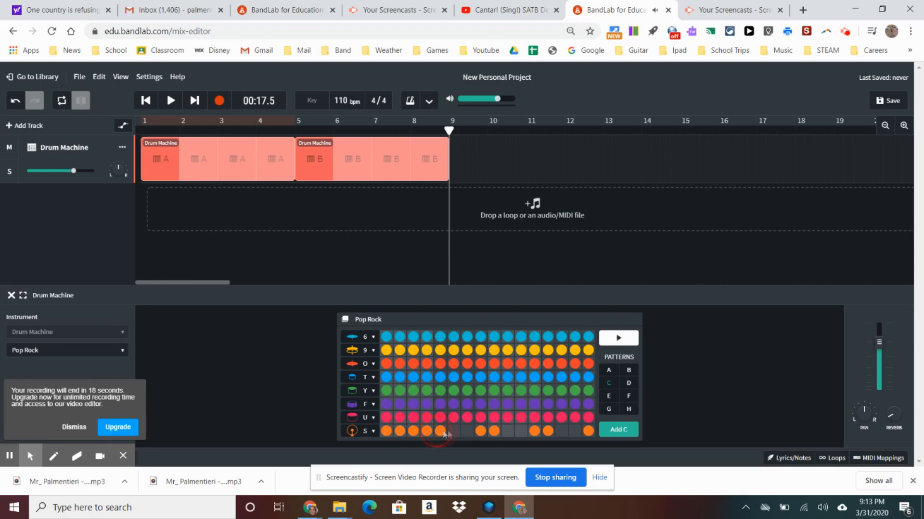
pyautogui.moveTo(587, 431); pyautogui.dragTo(560, 431)
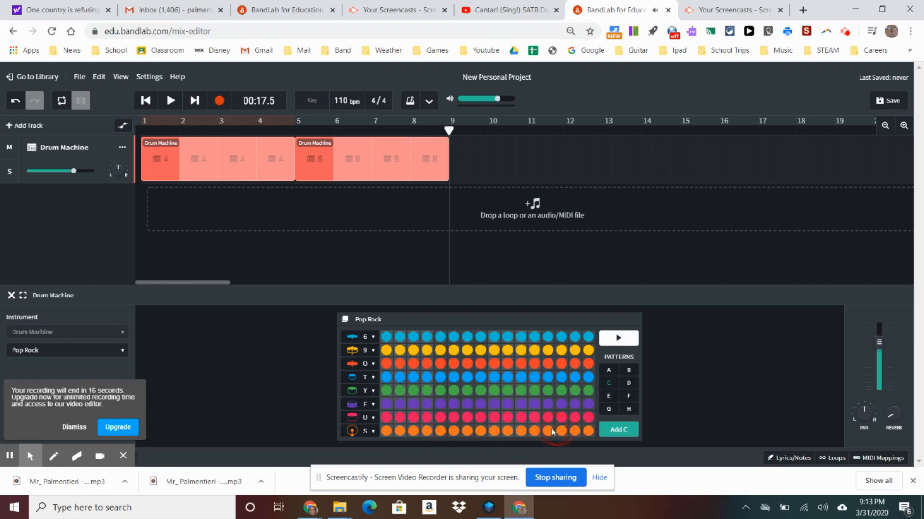
# Preview pattern C, add it to the drum track at bar 9 and extend the region to five bars
pyautogui.click(608, 340)
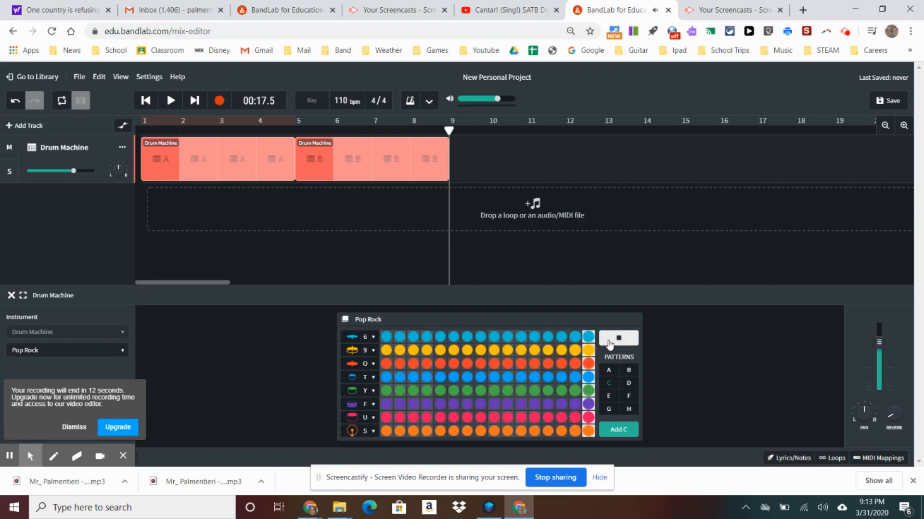
pyautogui.click(608, 343)
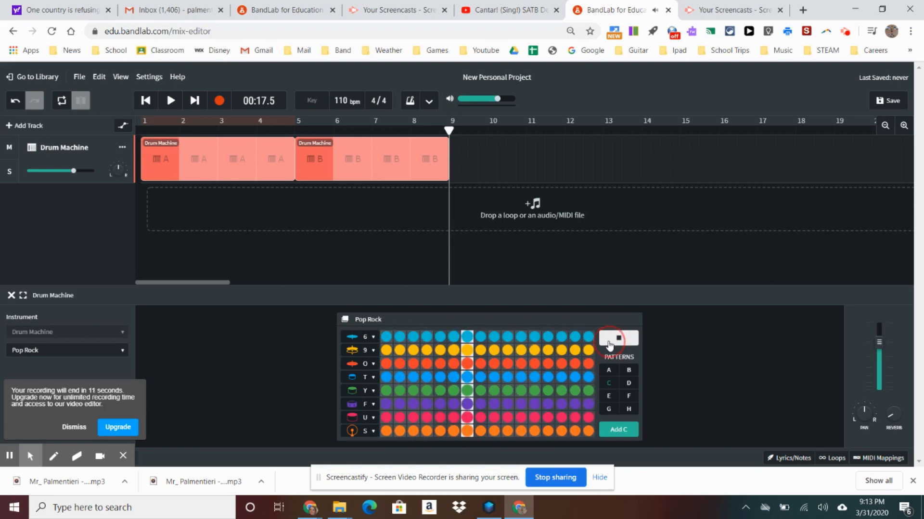
pyautogui.click(605, 429)
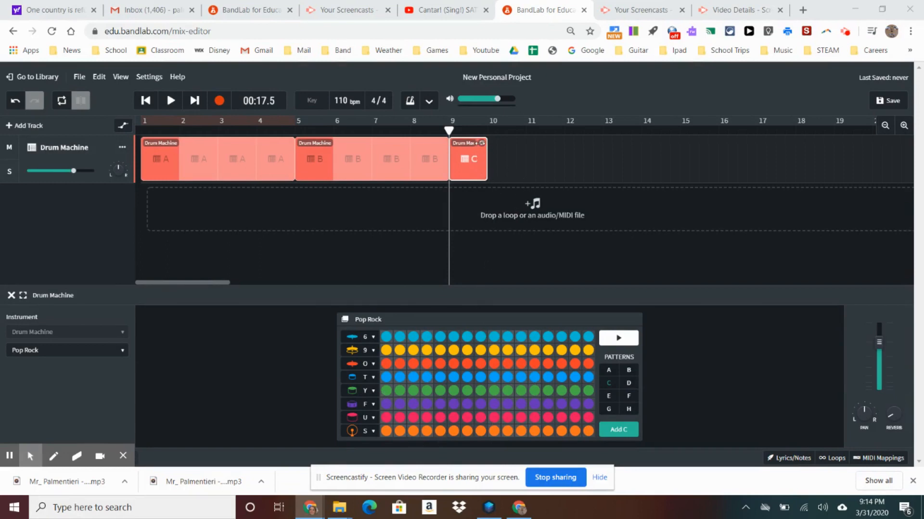
pyautogui.moveTo(479, 143); pyautogui.dragTo(635, 160)
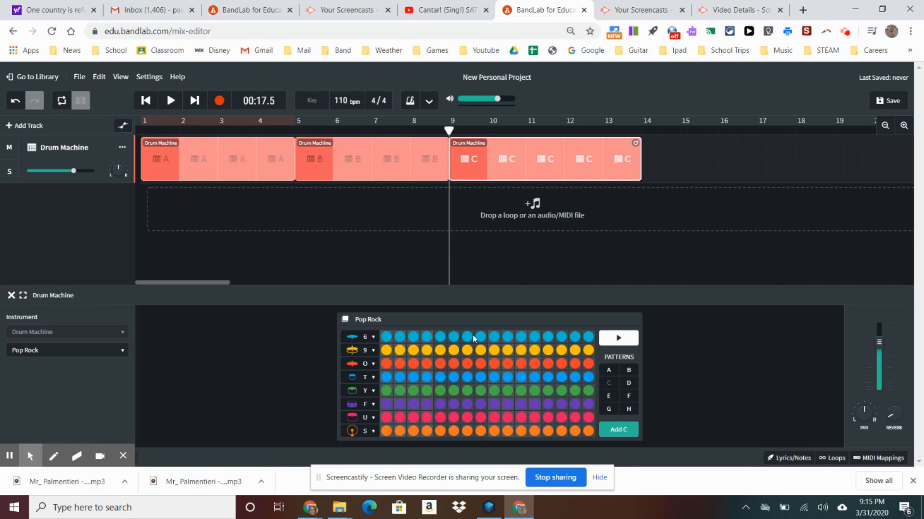
# Clear steps 5, 6, 8, 10 and 12 in every row of pattern C and preview the pattern
pyautogui.click(440, 338)
pyautogui.moveTo(440, 361); pyautogui.dragTo(443, 444)
pyautogui.moveTo(458, 337); pyautogui.dragTo(456, 431)
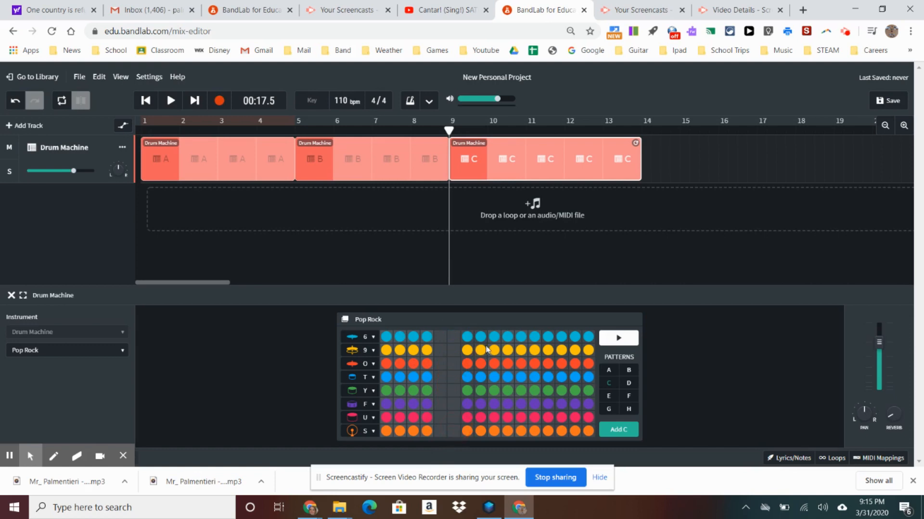
pyautogui.moveTo(483, 337); pyautogui.dragTo(487, 434)
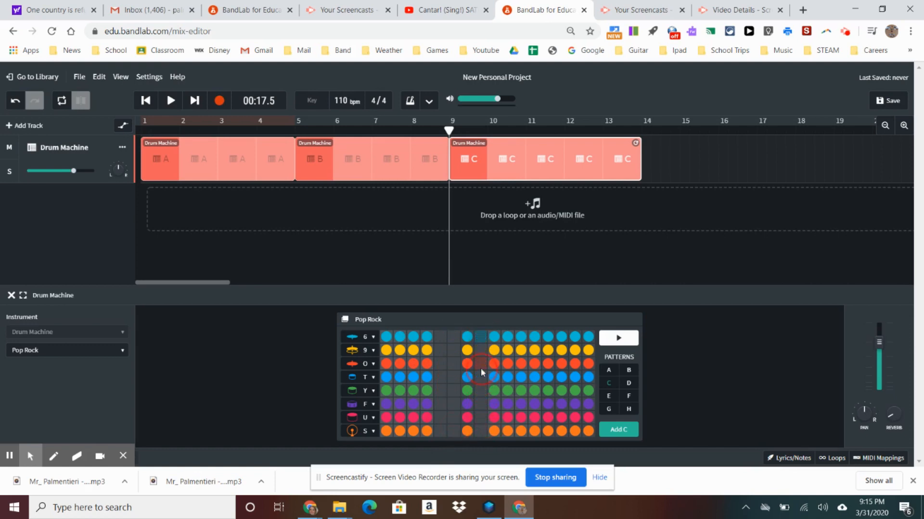
pyautogui.moveTo(505, 342); pyautogui.dragTo(508, 404)
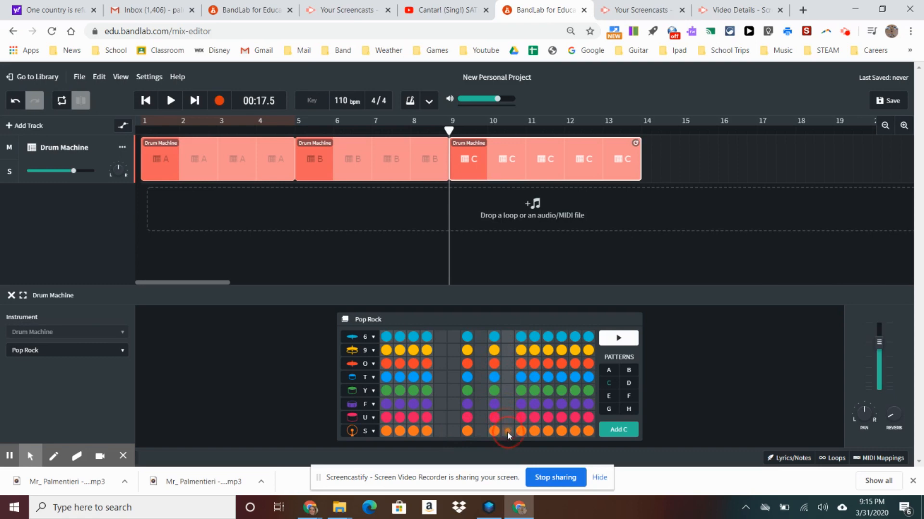
pyautogui.moveTo(533, 337); pyautogui.dragTo(533, 403)
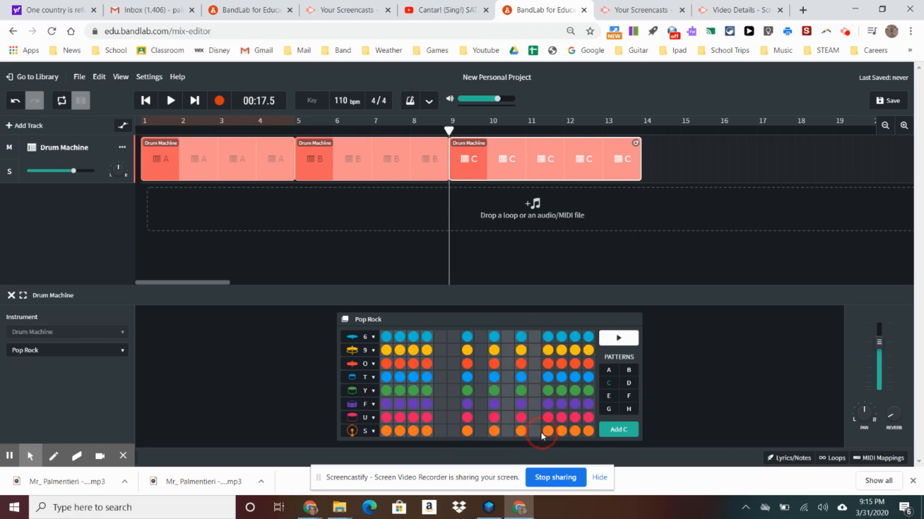
pyautogui.click(619, 338)
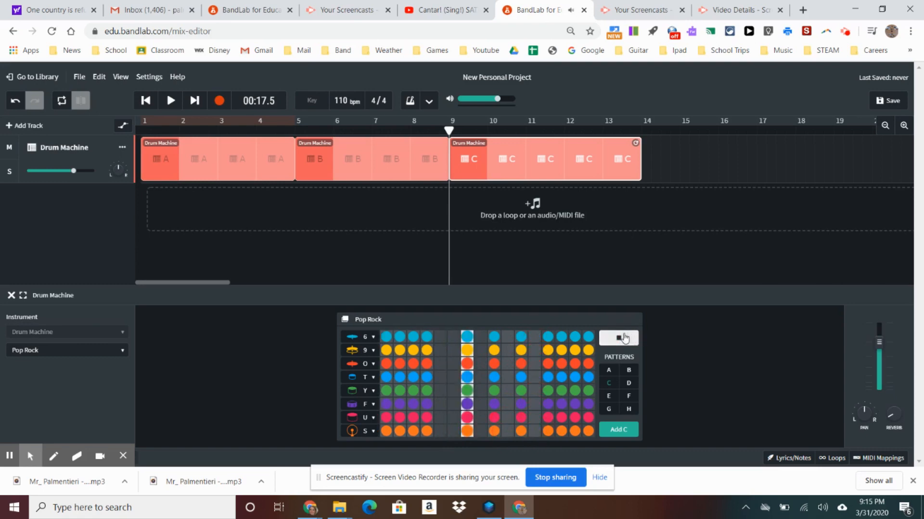
pyautogui.click(619, 338)
# Clear steps 4 and 7 in every row of pattern C, refill steps 5 and 6 with hits, and preview it
pyautogui.moveTo(428, 338); pyautogui.dragTo(421, 437)
pyautogui.moveTo(428, 390); pyautogui.dragTo(431, 376)
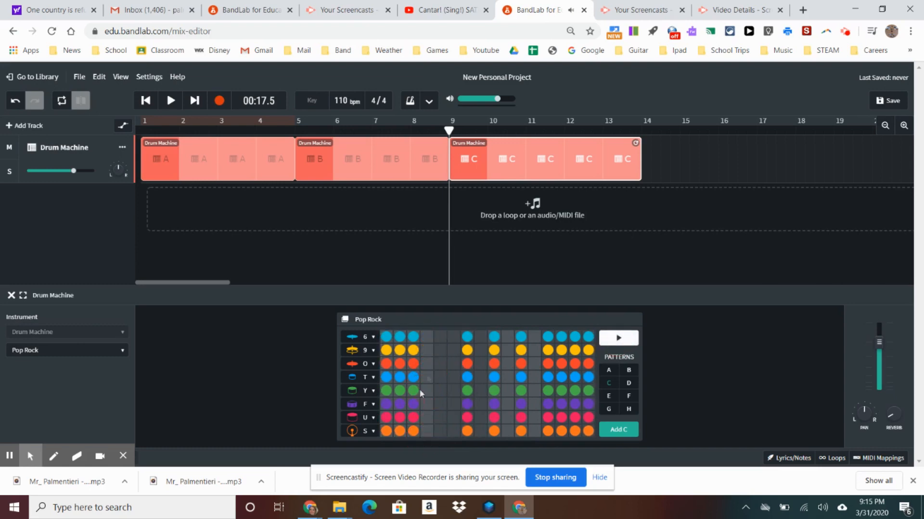
pyautogui.moveTo(439, 336); pyautogui.dragTo(448, 387)
pyautogui.click(440, 390)
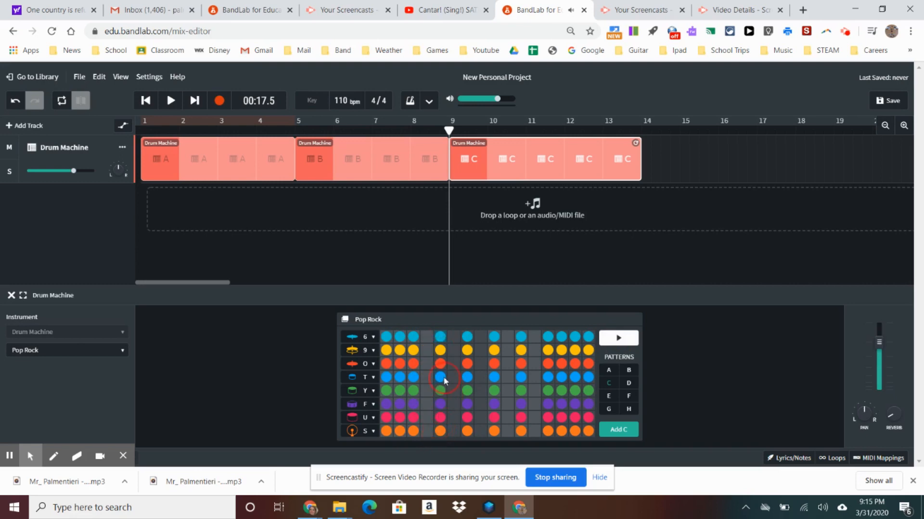
pyautogui.moveTo(453, 339); pyautogui.dragTo(454, 431)
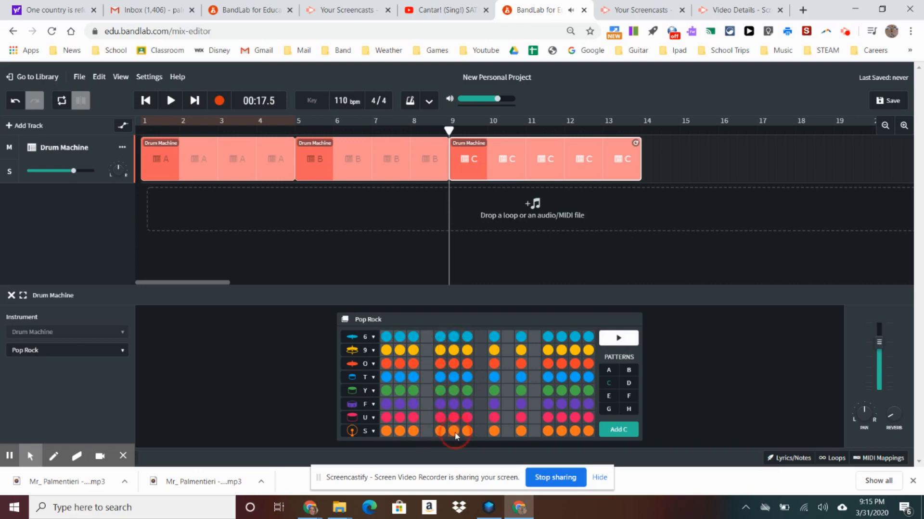
pyautogui.moveTo(469, 338); pyautogui.dragTo(471, 434)
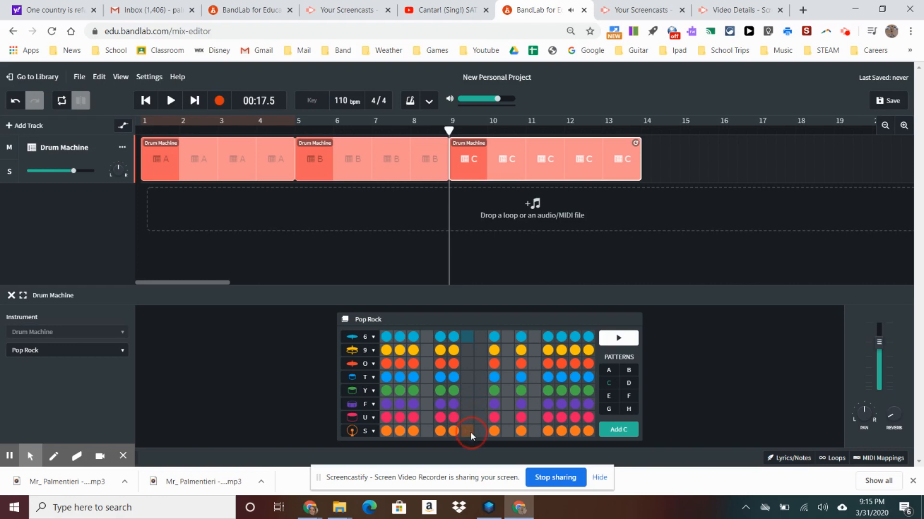
pyautogui.click(617, 339)
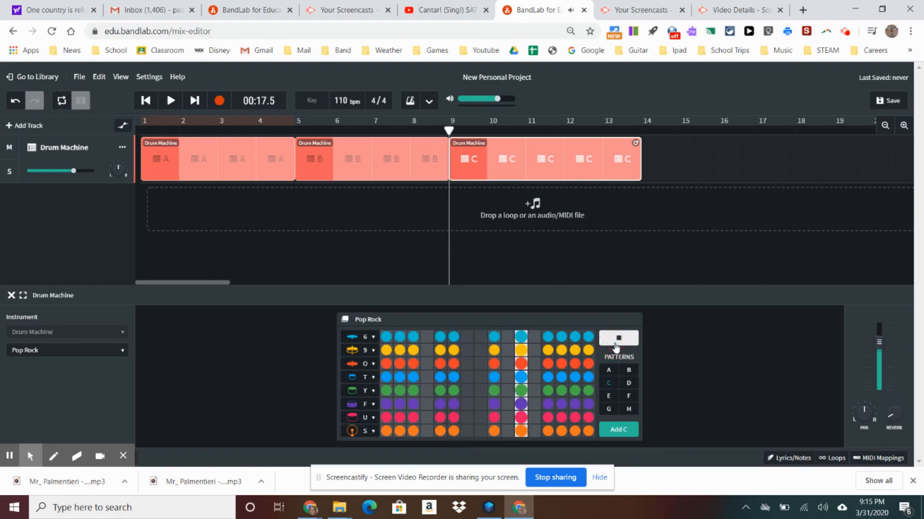
pyautogui.click(616, 342)
# Clear step 15 in all rows of pattern C and steps 2 through 13 of row 6, previewing each change
pyautogui.moveTo(575, 336); pyautogui.dragTo(574, 404)
pyautogui.click(616, 339)
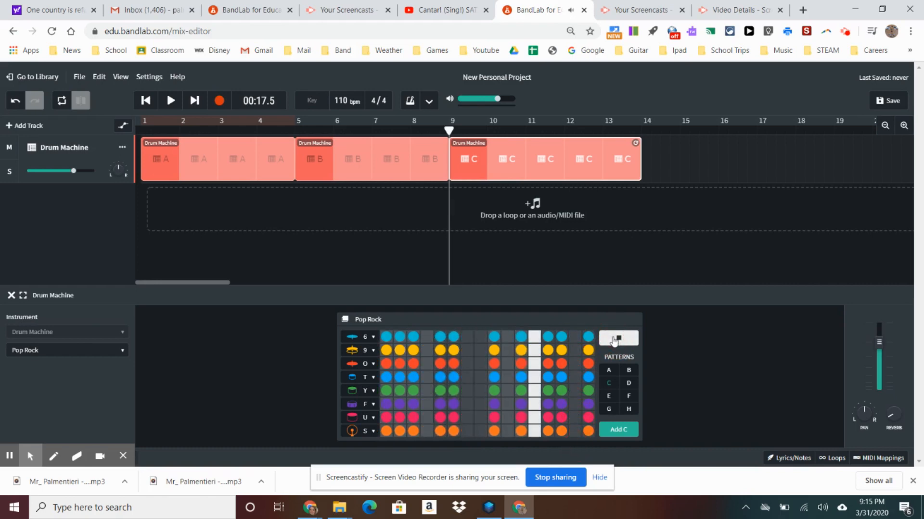
pyautogui.click(615, 339)
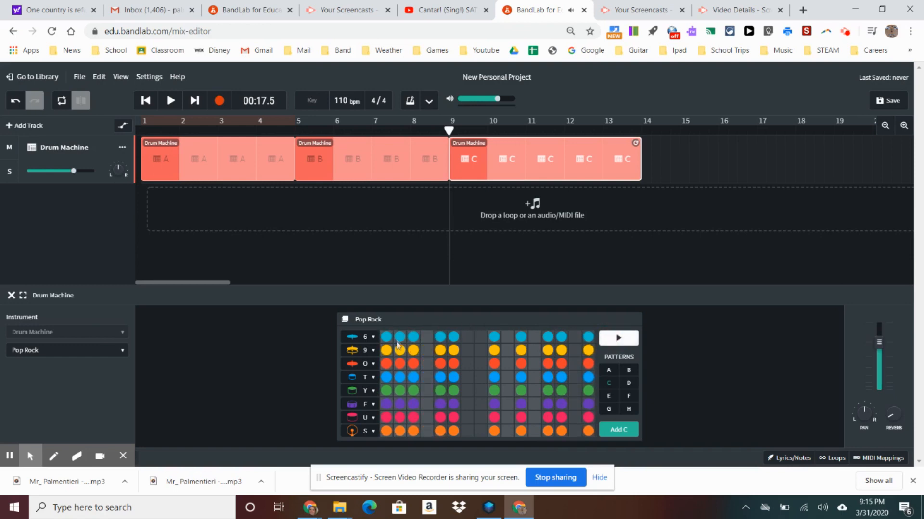
pyautogui.moveTo(400, 337); pyautogui.dragTo(554, 337)
pyautogui.click(618, 339)
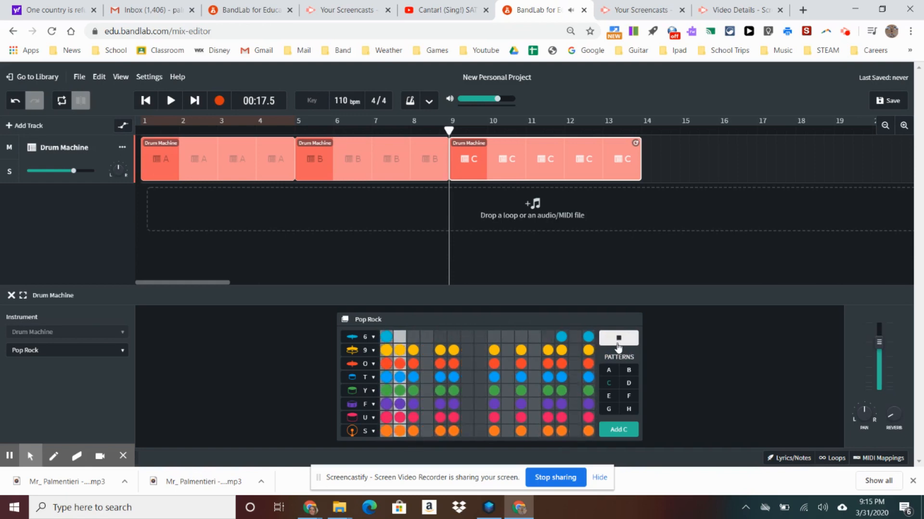
pyautogui.click(620, 339)
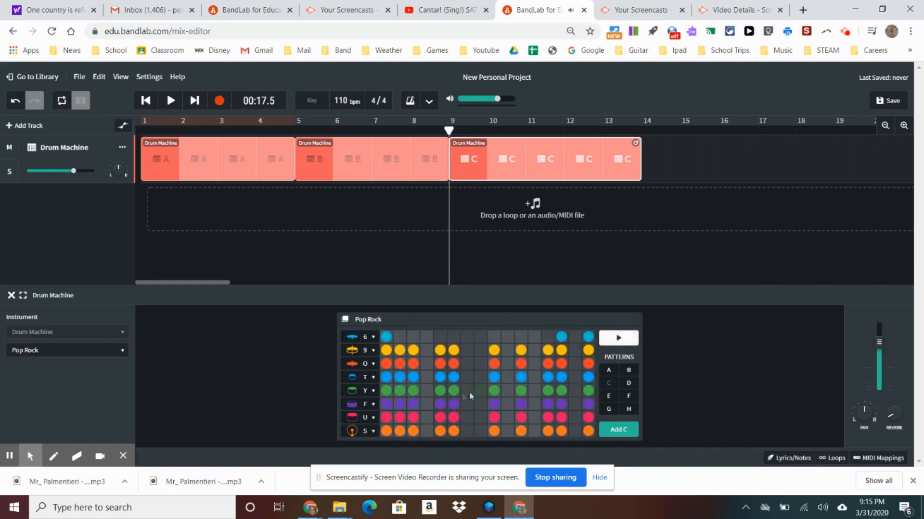
# Rework pattern C's rows T and Y to hit steps 4, 7, 8, 10, 12 and 15, swap row F's steps 5–6 for step 7, and preview
pyautogui.moveTo(441, 380); pyautogui.dragTo(596, 376)
pyautogui.moveTo(382, 390)
pyautogui.mouseDown()
pyautogui.moveTo(602, 382)
pyautogui.moveTo(507, 380)
pyautogui.mouseUp()
pyautogui.click(426, 377)
pyautogui.click(427, 390)
pyautogui.moveTo(465, 379)
pyautogui.mouseDown()
pyautogui.moveTo(467, 398)
pyautogui.moveTo(480, 377)
pyautogui.mouseUp()
pyautogui.click(503, 377)
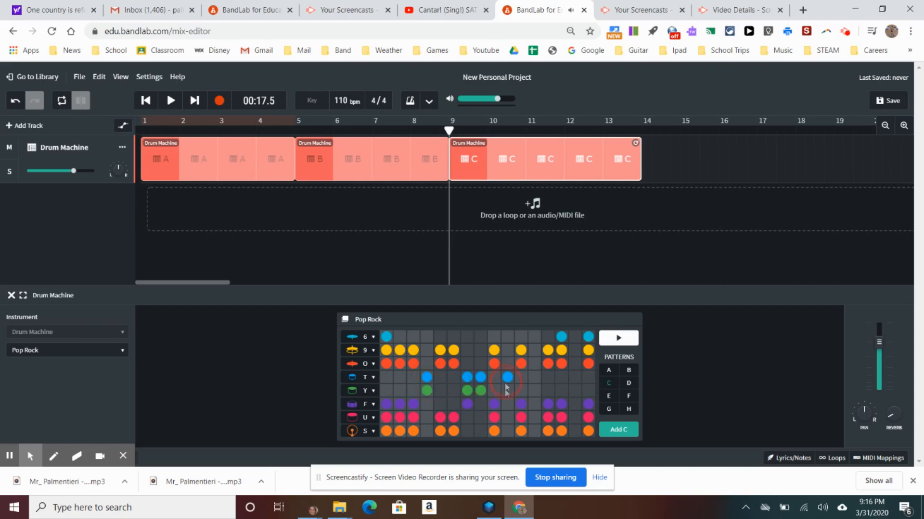
pyautogui.click(506, 392)
pyautogui.click(534, 382)
pyautogui.click(535, 392)
pyautogui.click(617, 339)
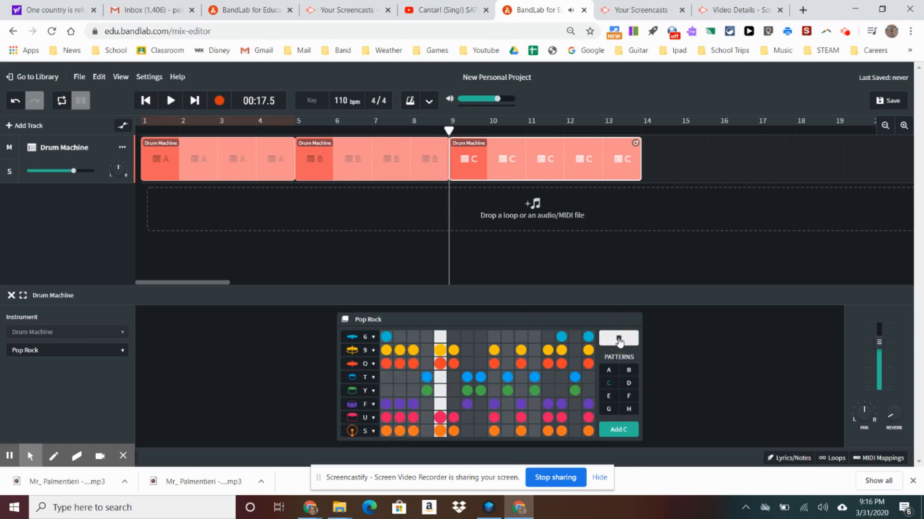
pyautogui.click(618, 339)
# Play the drum track from the start through patterns A and B, pausing partway through pattern C
pyautogui.click(154, 101)
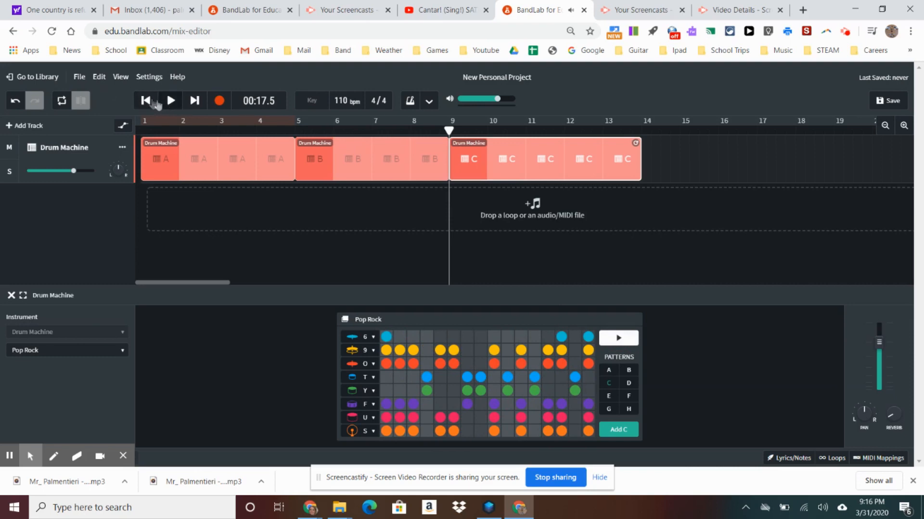
pyautogui.click(170, 107)
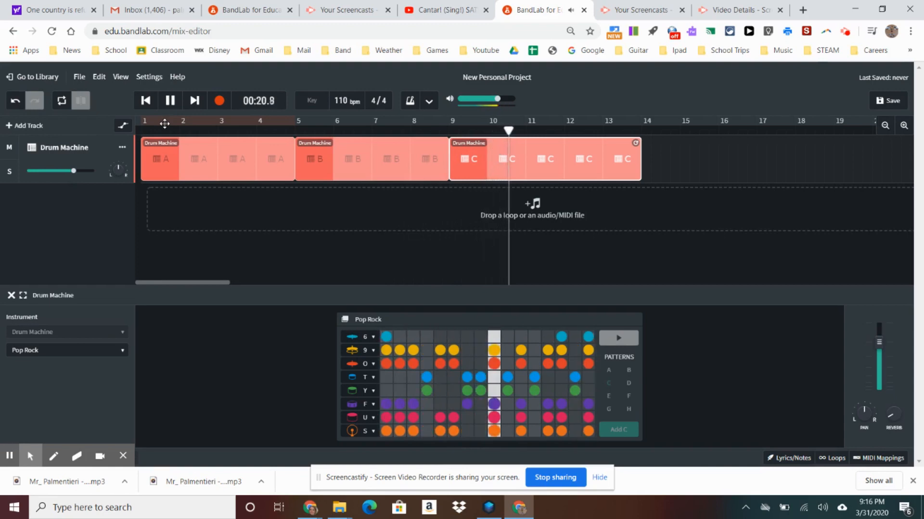
pyautogui.click(171, 101)
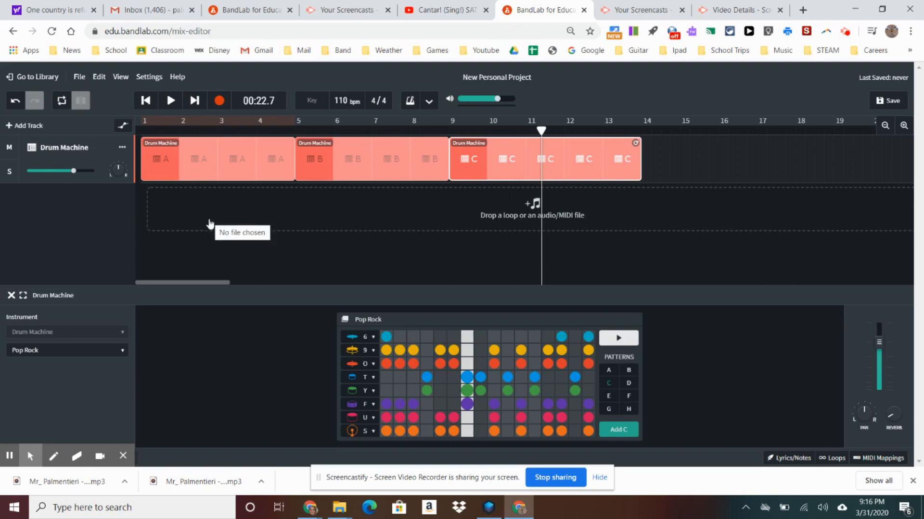
# Choose to download the song as a mixdown and save the project
pyautogui.click(80, 80)
pyautogui.moveTo(93, 98)
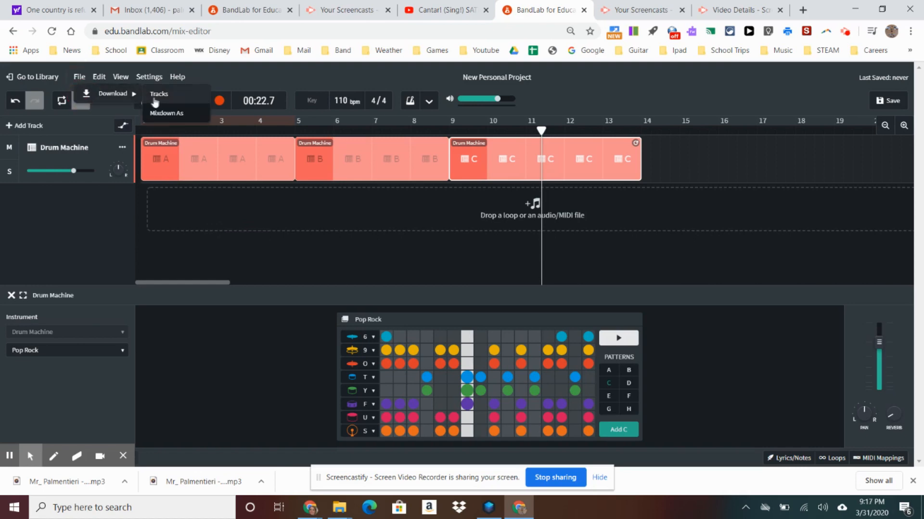
pyautogui.click(158, 115)
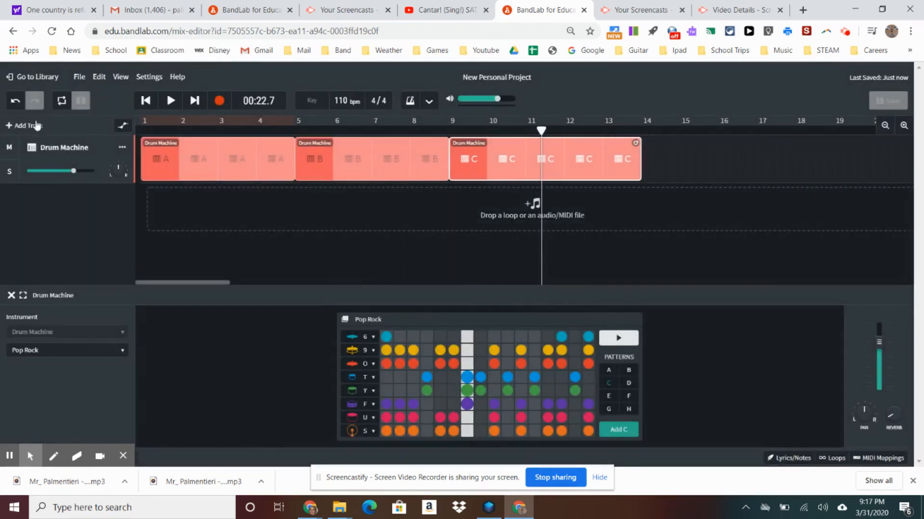
# Download the song's mixdown as a Medium Quality MP3
pyautogui.click(78, 79)
pyautogui.moveTo(108, 93)
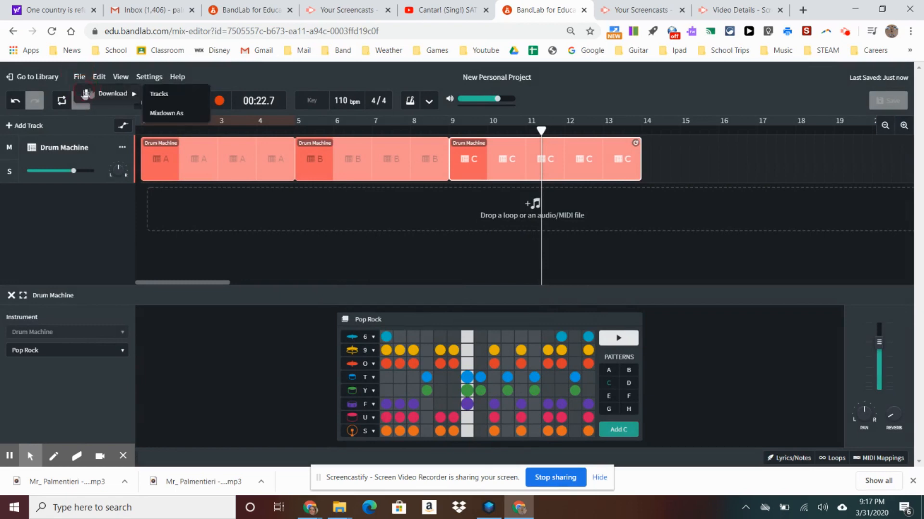
pyautogui.click(163, 117)
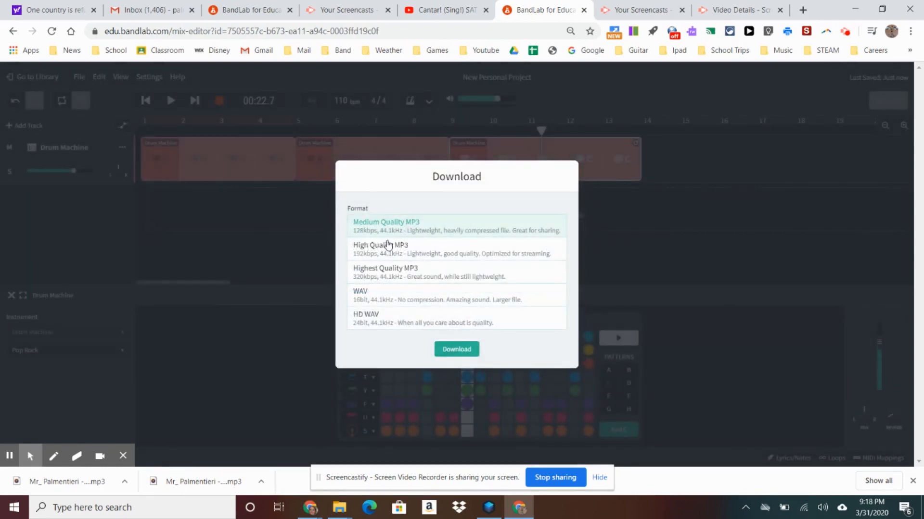
pyautogui.click(459, 351)
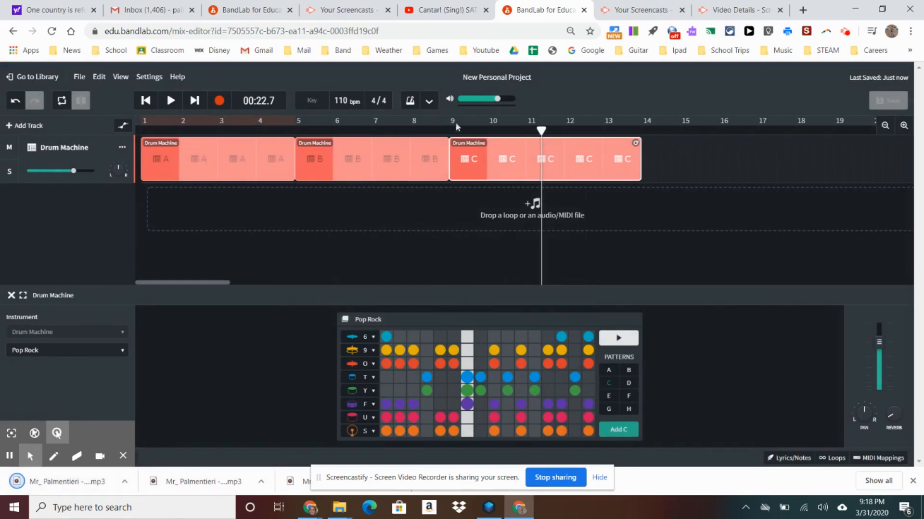
# Rename the project "Drum Track cool"
pyautogui.moveTo(533, 77); pyautogui.dragTo(456, 94)
pyautogui.write('Drum')
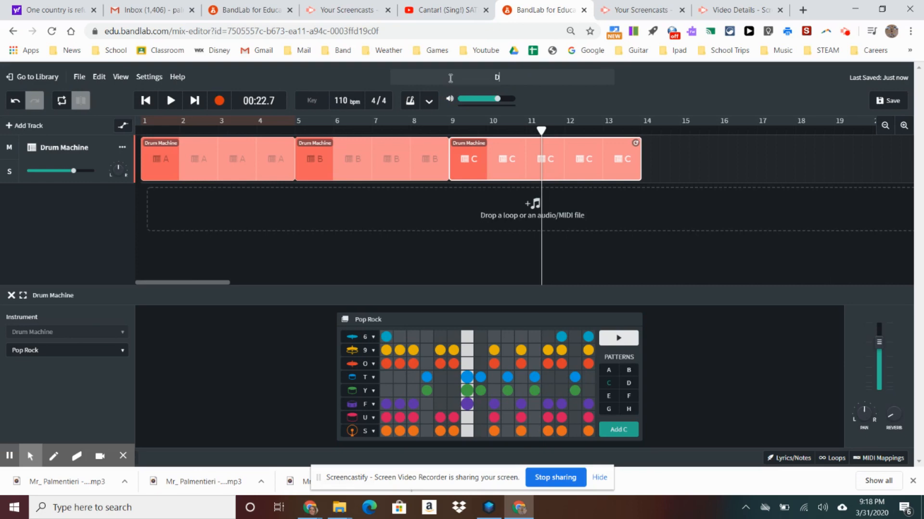
pyautogui.write(' Track cool')
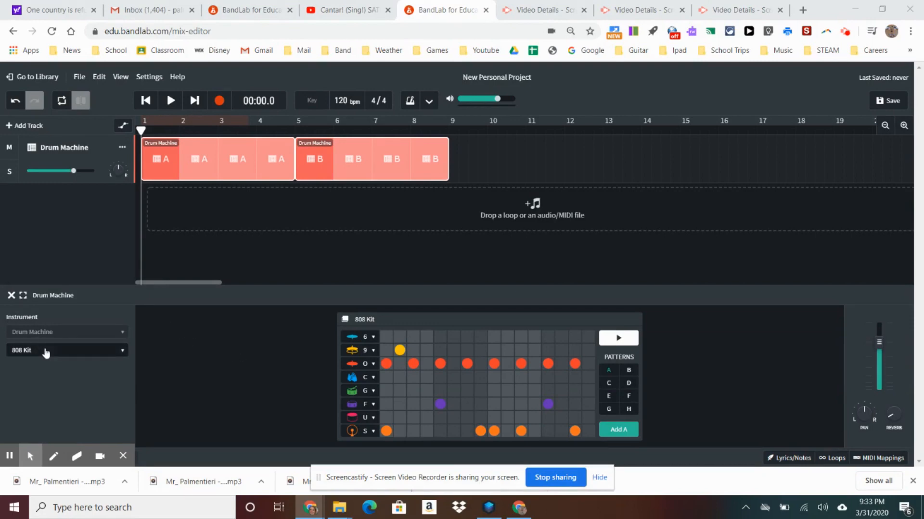
# Change the drum machine's 808 Kit to Pop Rock
pyautogui.click(71, 351)
pyautogui.moveTo(72, 354)
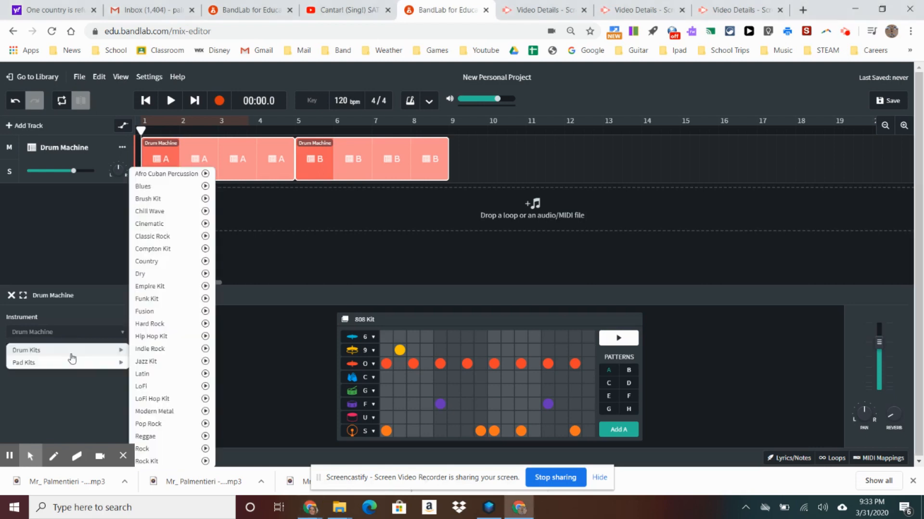
pyautogui.click(149, 423)
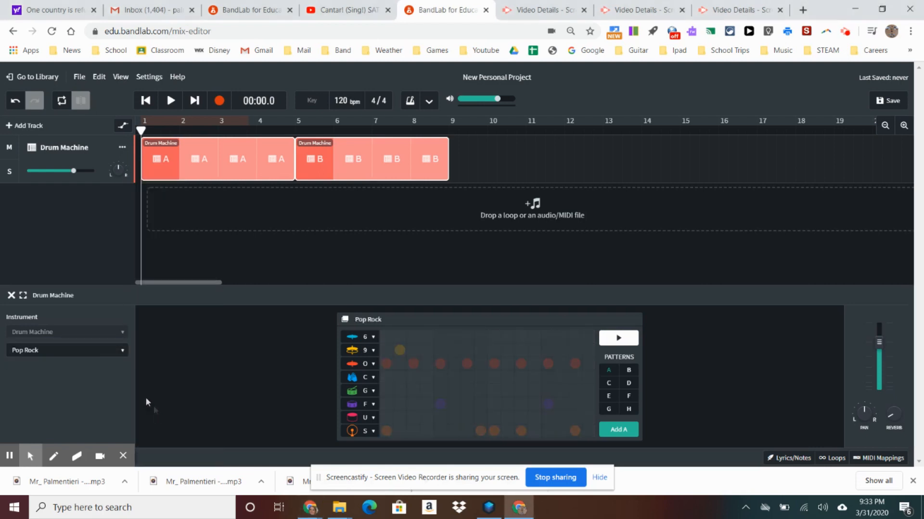
# Set the drum machine's kit to Fat 90's Kit and preview pattern A
pyautogui.click(93, 355)
pyautogui.moveTo(94, 351)
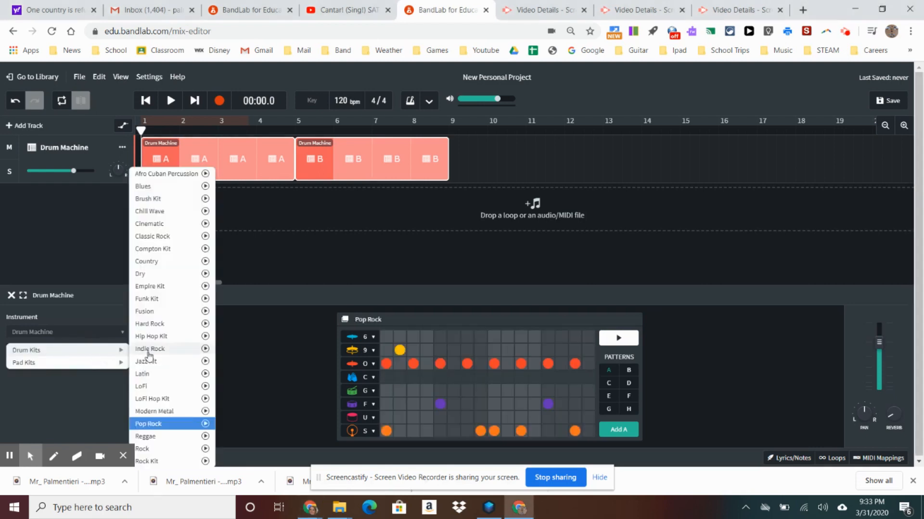
pyautogui.moveTo(80, 368)
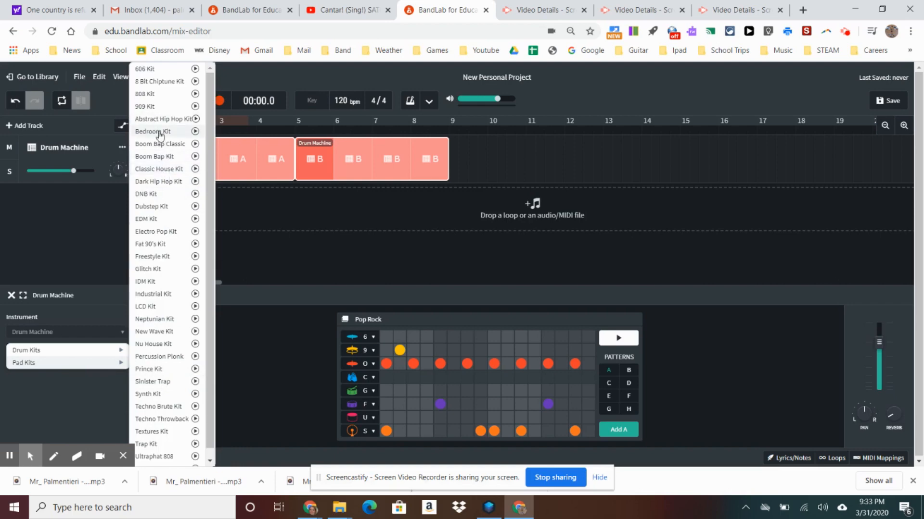
pyautogui.click(165, 242)
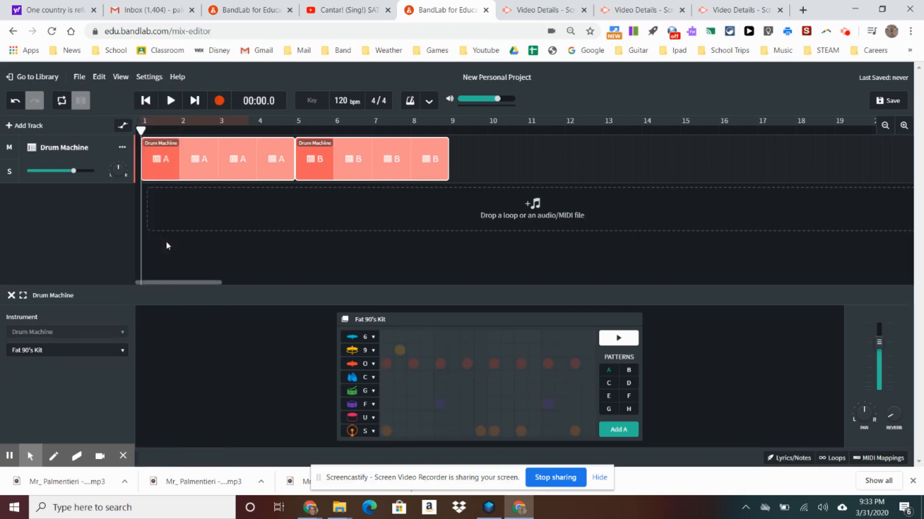
pyautogui.click(627, 338)
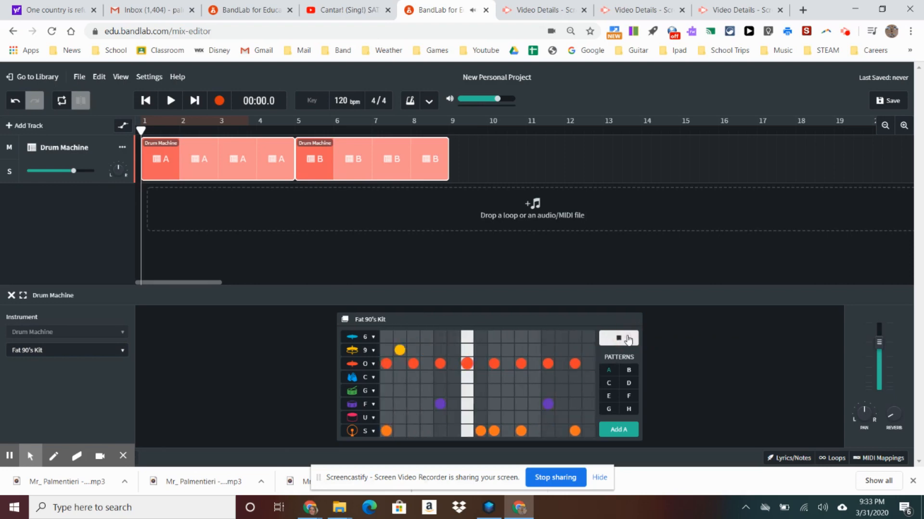
pyautogui.click(626, 338)
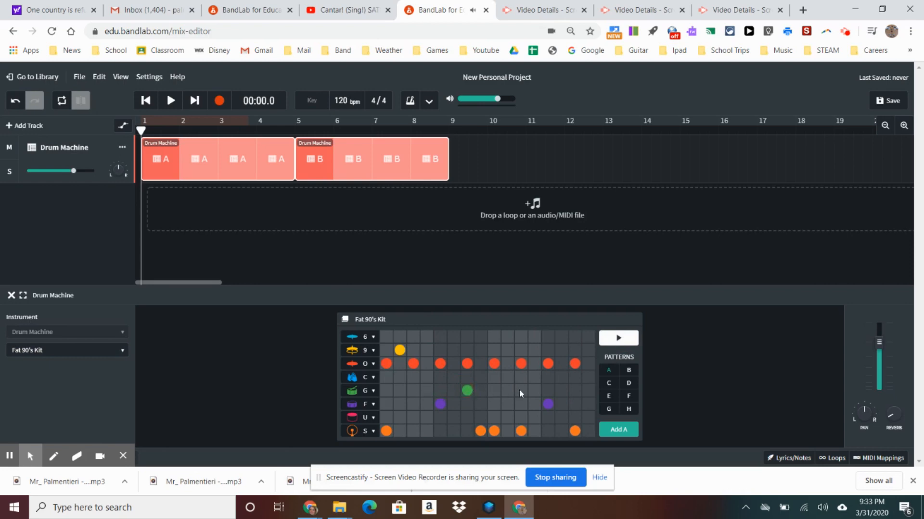
# In pattern A, add row G hits on steps 7, 11 and 15 and row U hits on steps 8, 12 and 16, and preview
pyautogui.click(370, 391)
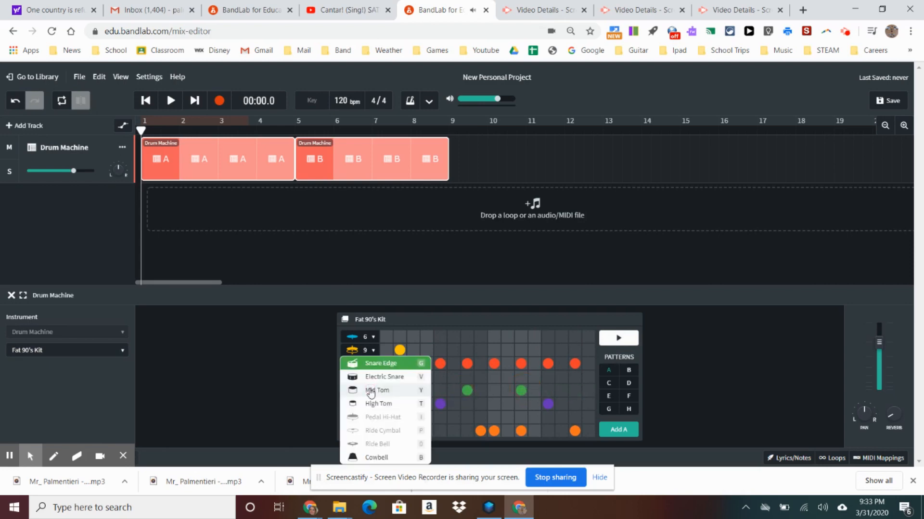
pyautogui.click(584, 390)
pyautogui.click(581, 391)
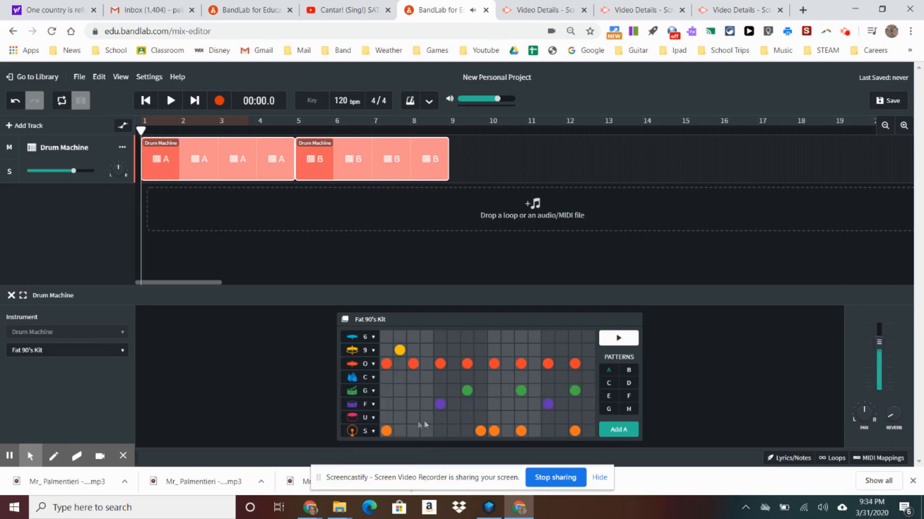
pyautogui.click(588, 417)
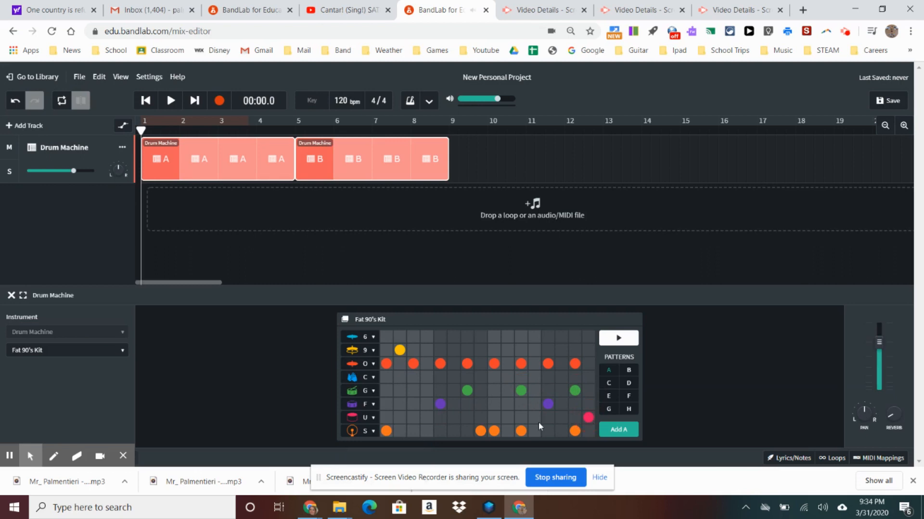
pyautogui.click(483, 421)
pyautogui.click(610, 339)
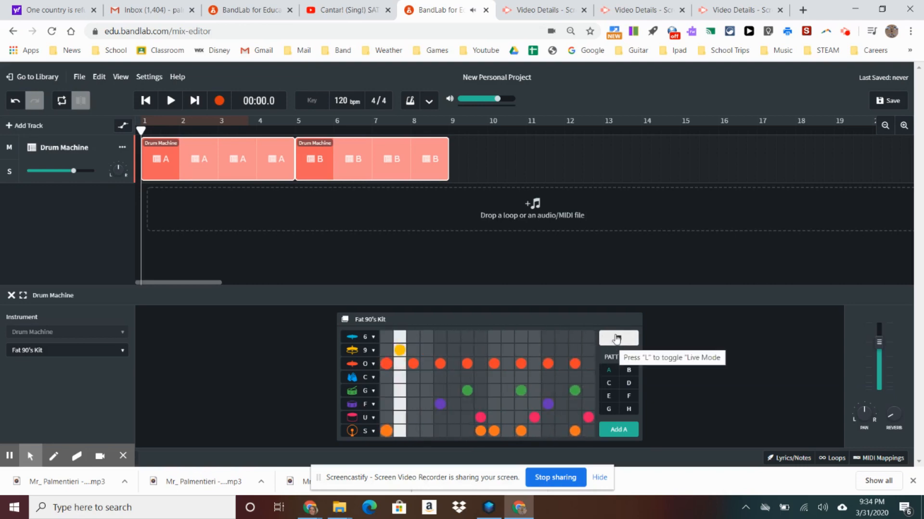
pyautogui.click(616, 339)
# In pattern B, add row T hits on steps 9, 10 and 12
pyautogui.click(628, 369)
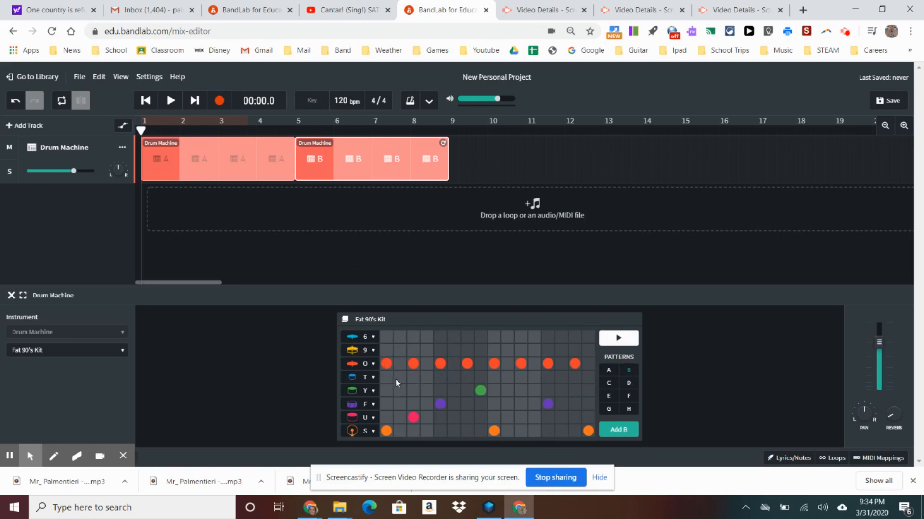
pyautogui.click(494, 377)
pyautogui.click(507, 377)
pyautogui.click(534, 377)
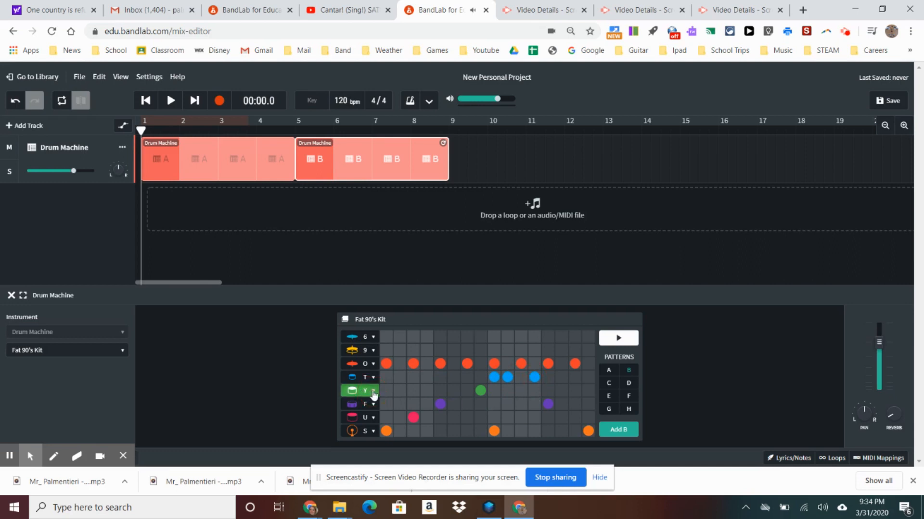
# Add hits on steps 13, 14 and 16 of pattern B's row Y and preview the pattern
pyautogui.click(373, 394)
pyautogui.click(548, 390)
pyautogui.click(561, 390)
pyautogui.click(588, 390)
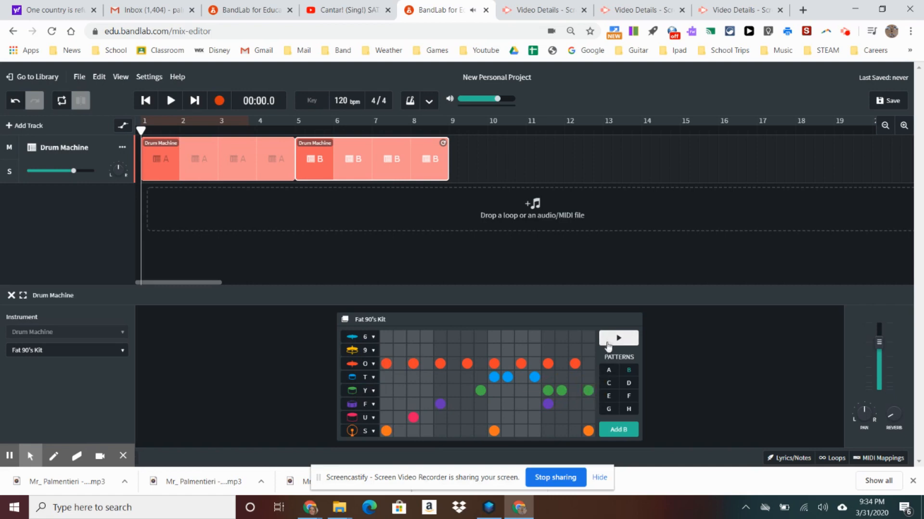
pyautogui.click(607, 339)
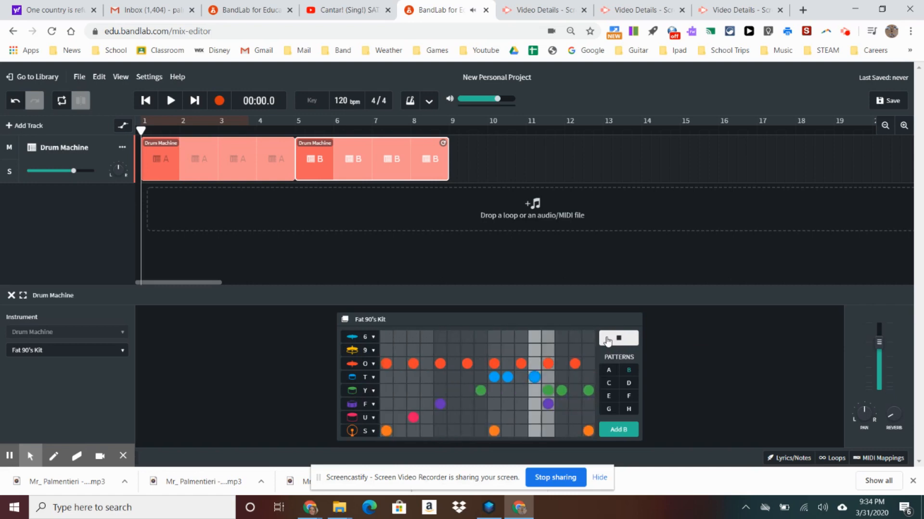
pyautogui.click(618, 338)
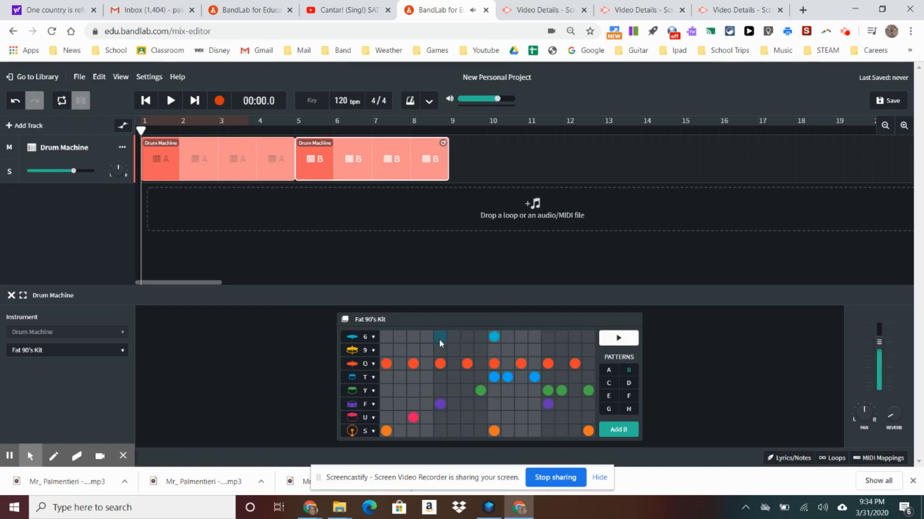
# Place pattern B's row 6 hits on steps 5 and 11, clearing step 9, and preview the pattern
pyautogui.click(615, 341)
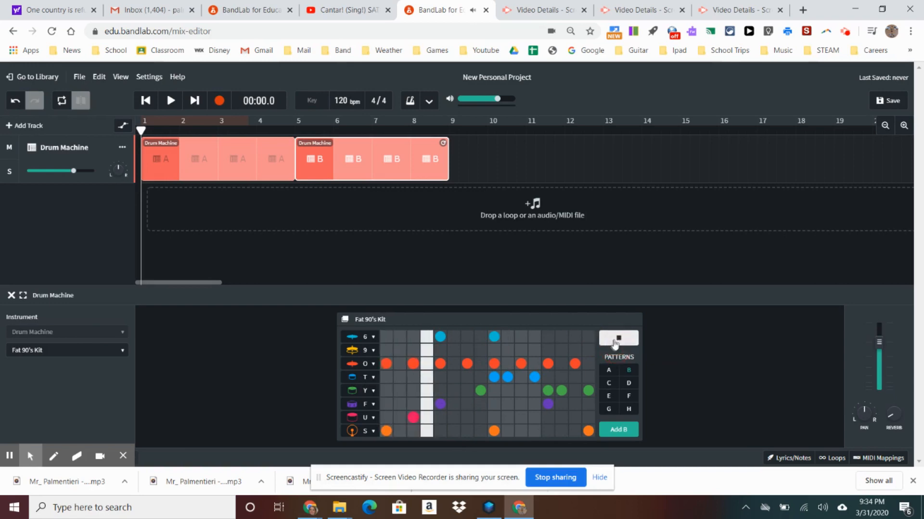
pyautogui.click(521, 336)
pyautogui.click(494, 336)
pyautogui.click(609, 339)
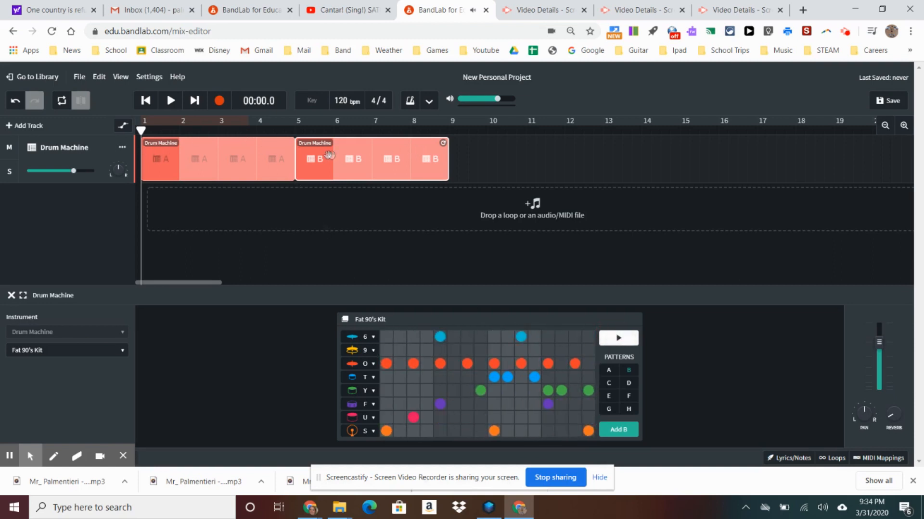
# Add pattern A to the drum track at bar 9 and extend it to four bars
pyautogui.click(449, 128)
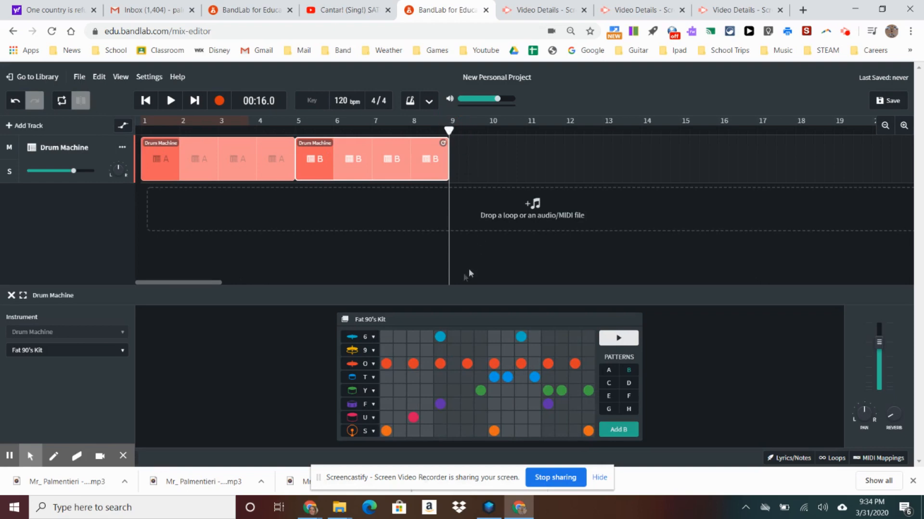
pyautogui.click(609, 370)
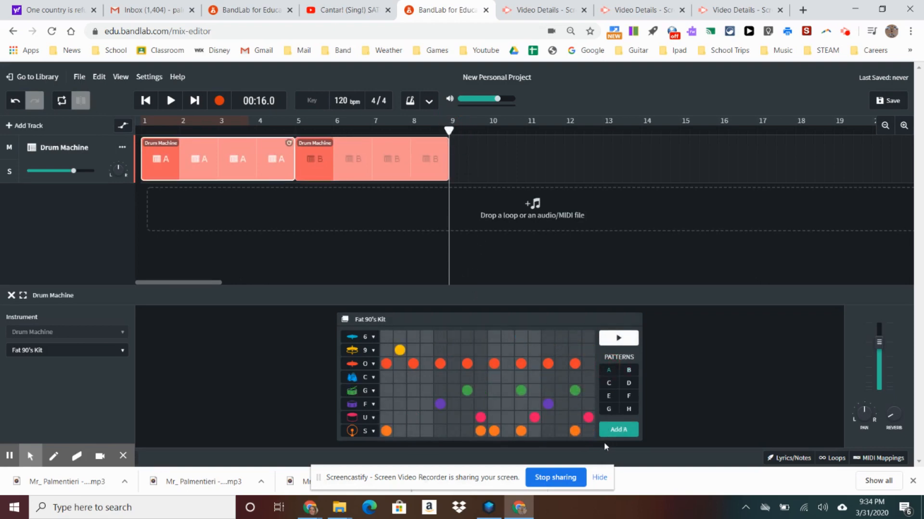
pyautogui.click(619, 429)
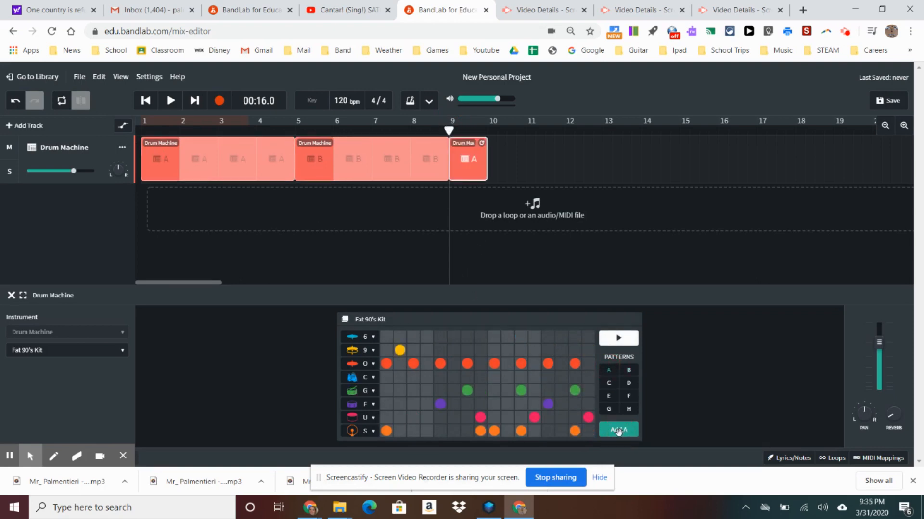
pyautogui.moveTo(482, 143); pyautogui.dragTo(600, 162)
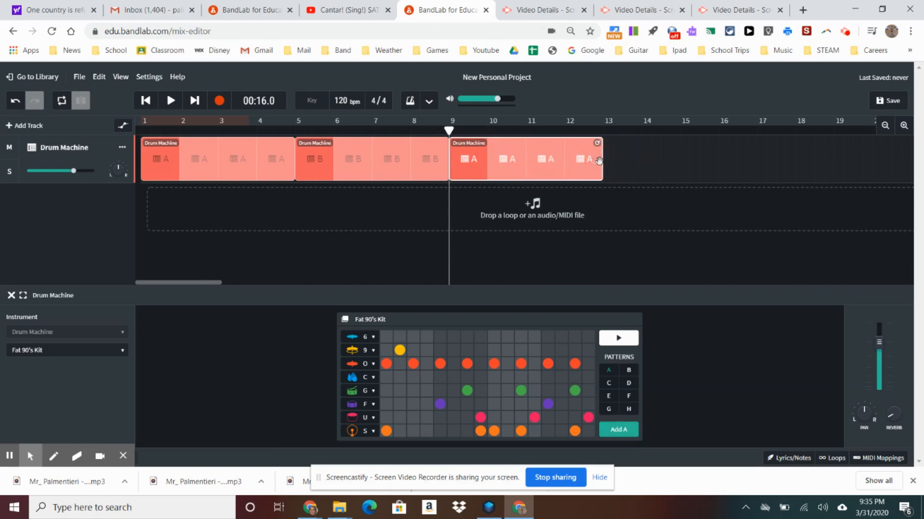
# Add pattern B to the drum track at bar 13 and extend it to four bars
pyautogui.click(603, 127)
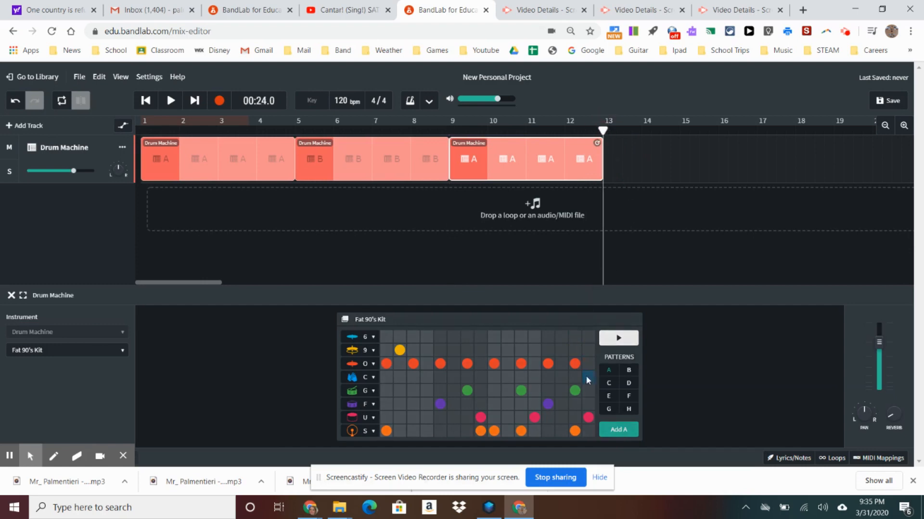
pyautogui.click(628, 370)
pyautogui.click(615, 430)
pyautogui.moveTo(635, 143); pyautogui.dragTo(749, 153)
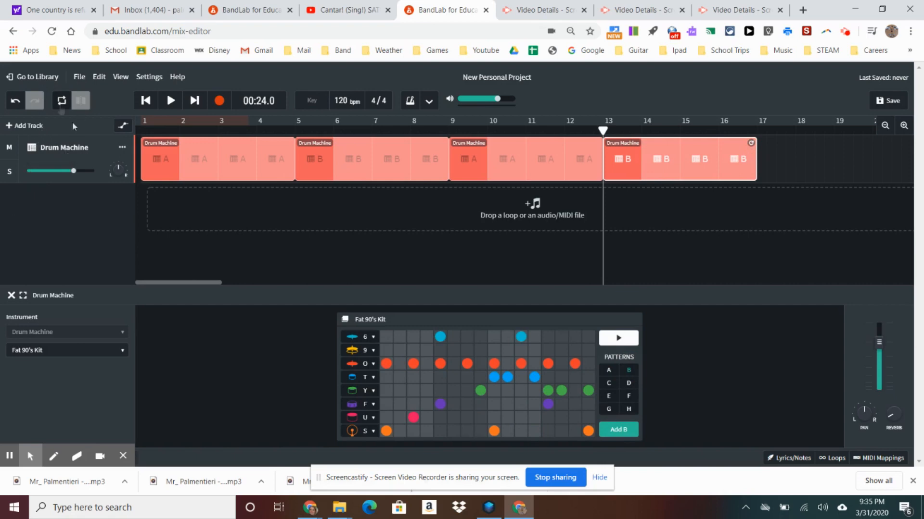
# Add a virtual instrument track and set its sound to Future Keys from the Synth Keys category
pyautogui.click(20, 125)
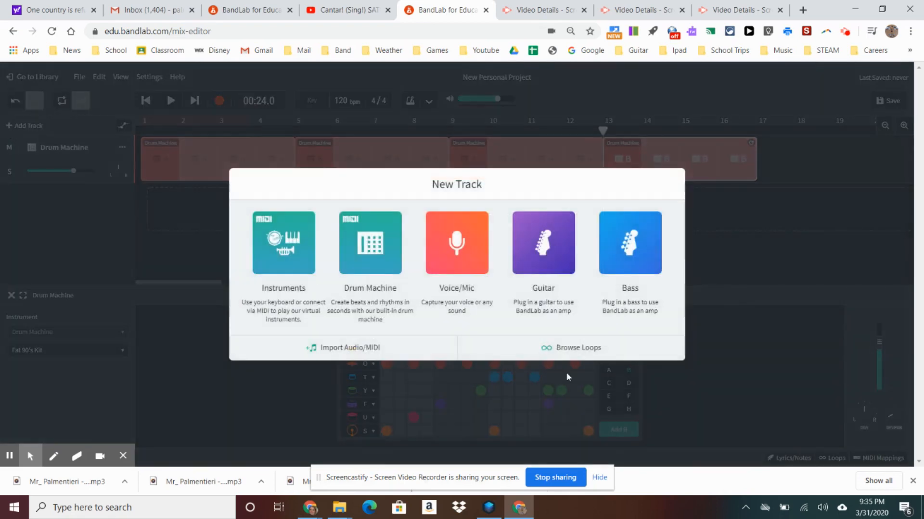
pyautogui.click(291, 261)
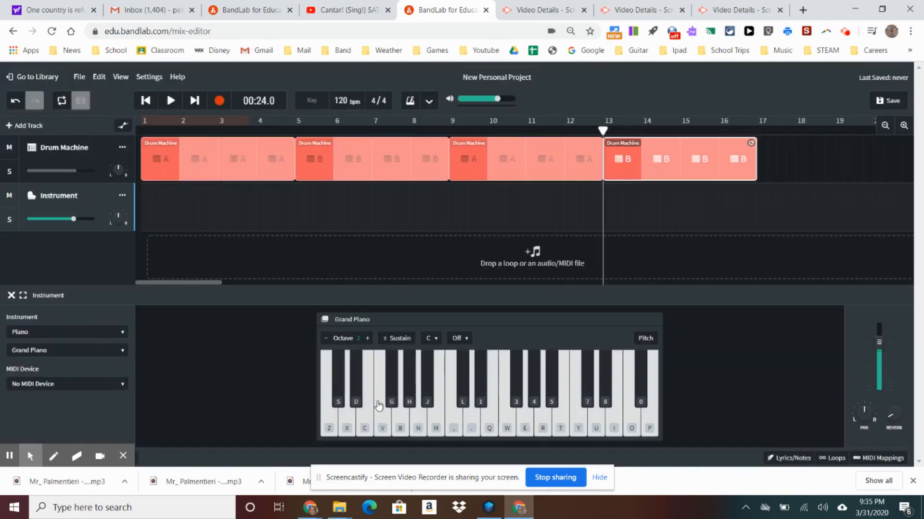
pyautogui.click(97, 333)
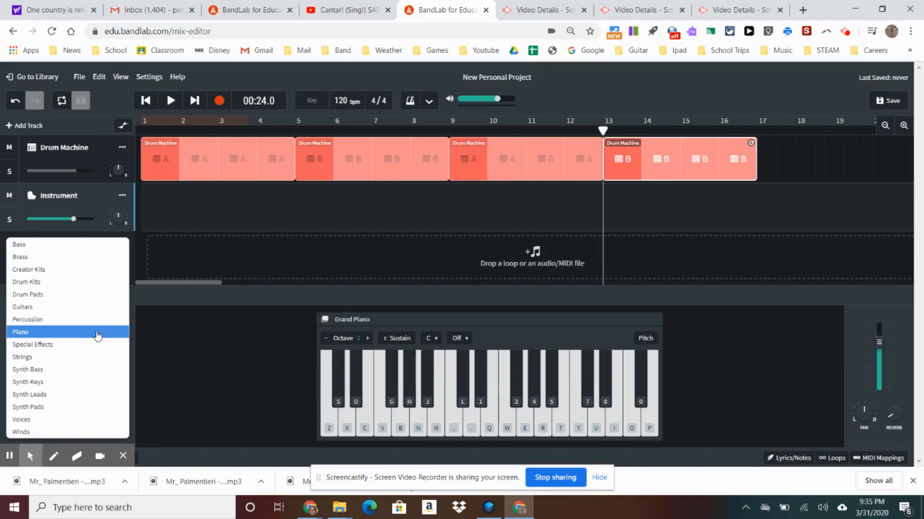
pyautogui.click(73, 382)
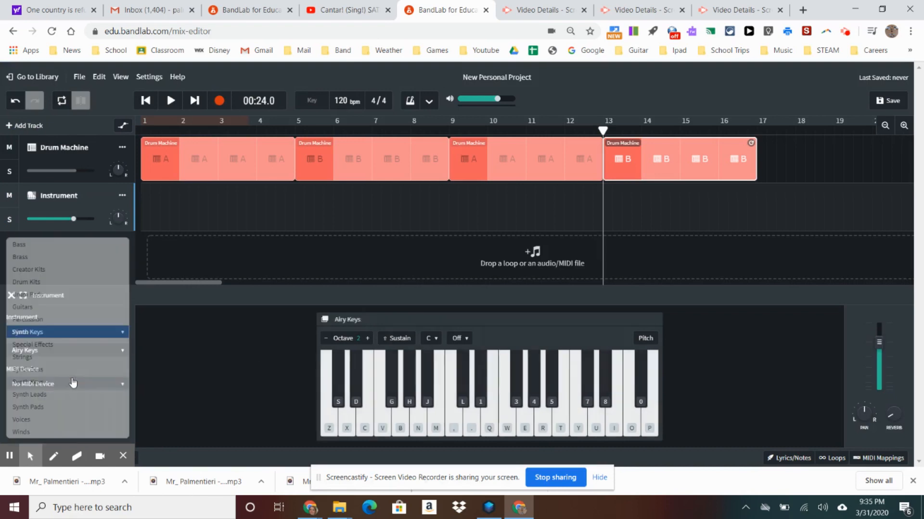
pyautogui.click(92, 358)
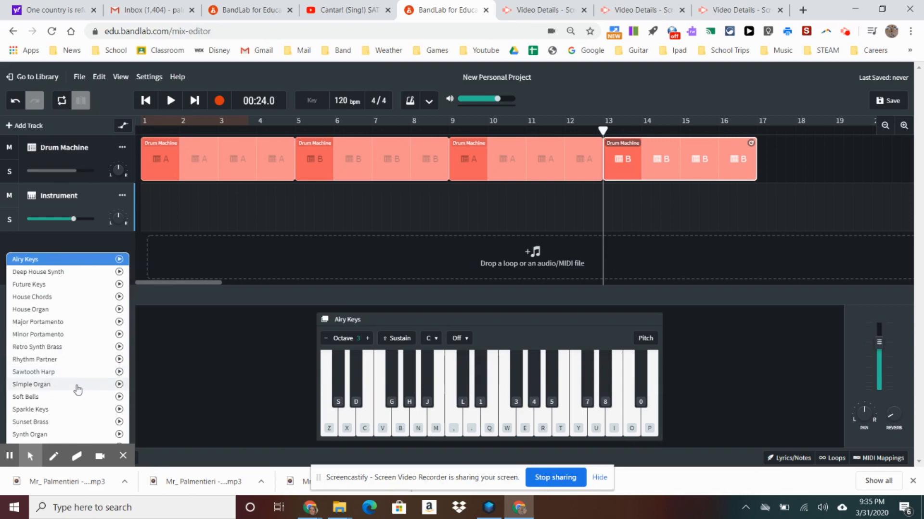
pyautogui.click(72, 284)
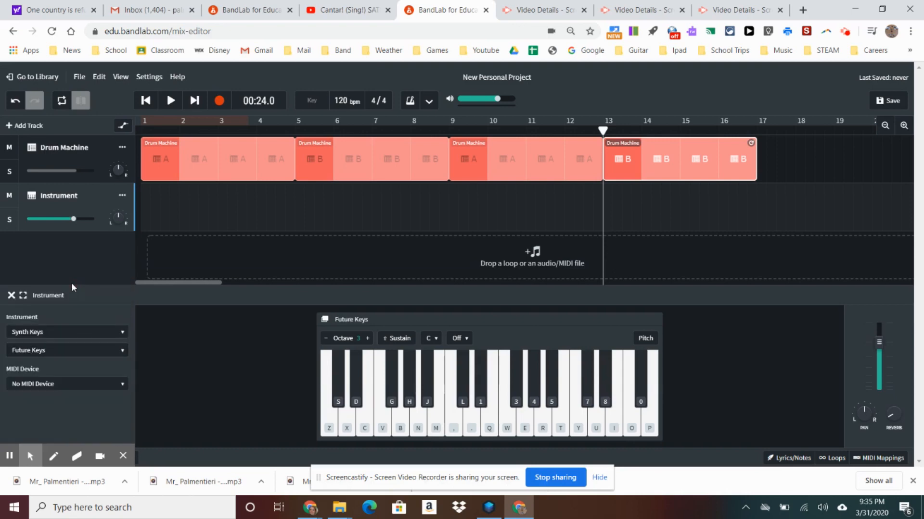
# Try out a melody on the Future Keys keyboard without recording, and return the playhead to the start
pyautogui.press('h')
pyautogui.press('m')
pyautogui.press('b')
pyautogui.press('n')
pyautogui.press('m')
pyautogui.press('n')
pyautogui.press('b')
pyautogui.press('m')
pyautogui.press('n')
pyautogui.press('q')
pyautogui.press('.')
pyautogui.press('q')
pyautogui.press('.')
pyautogui.click(145, 101)
pyautogui.click(144, 102)
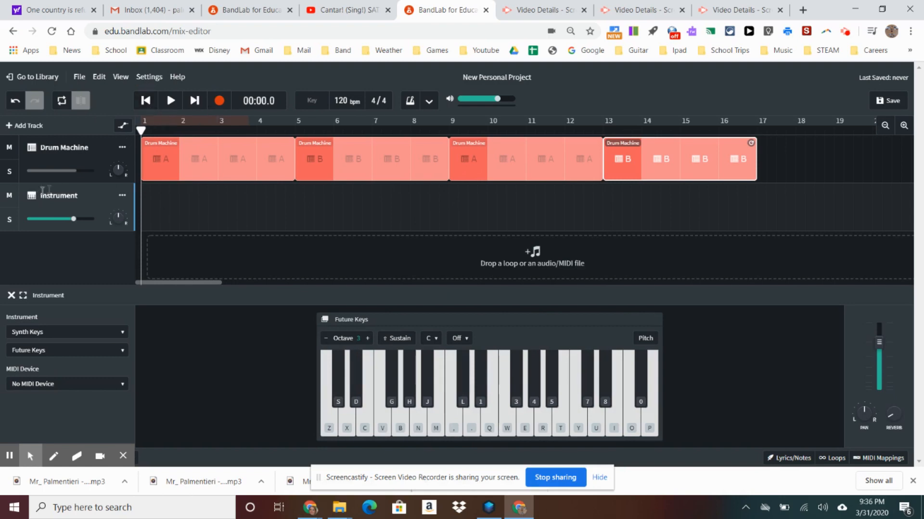
# Select the instrument track for recording and test a few notes on its keyboard
pyautogui.click(103, 202)
pyautogui.click(101, 138)
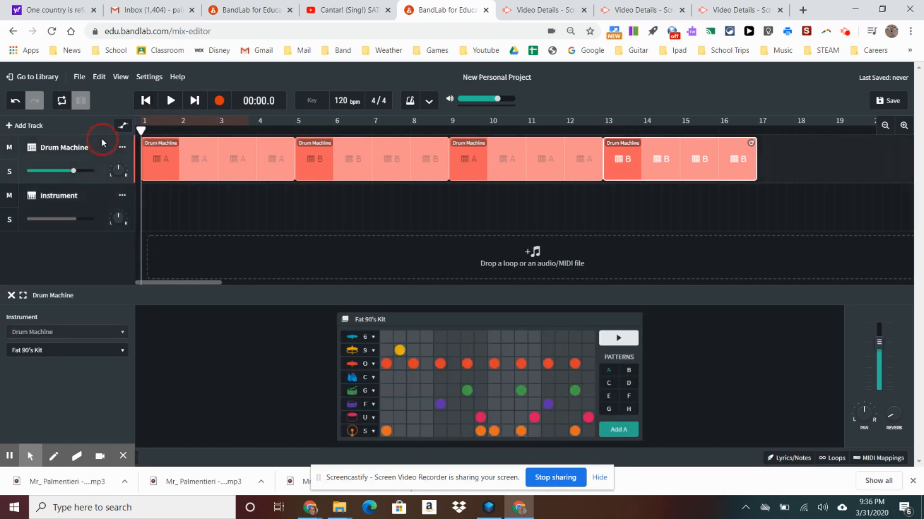
pyautogui.click(102, 210)
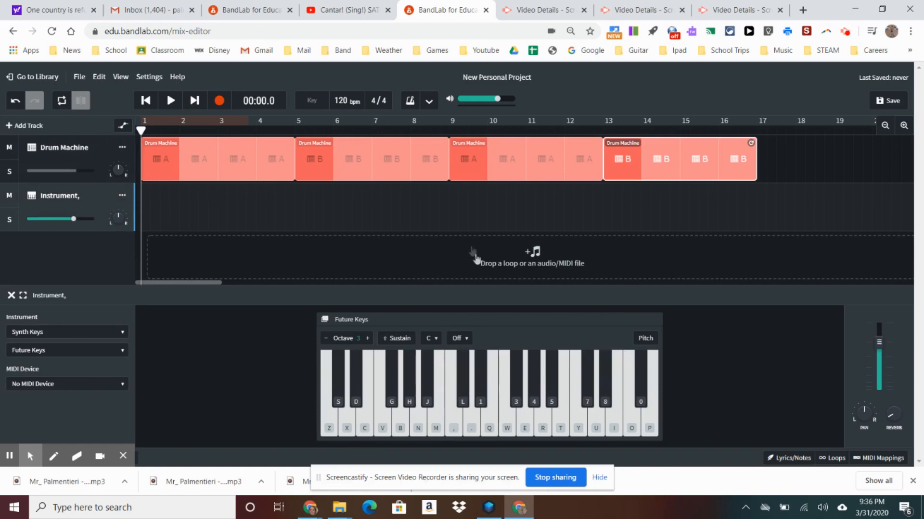
pyautogui.click(460, 203)
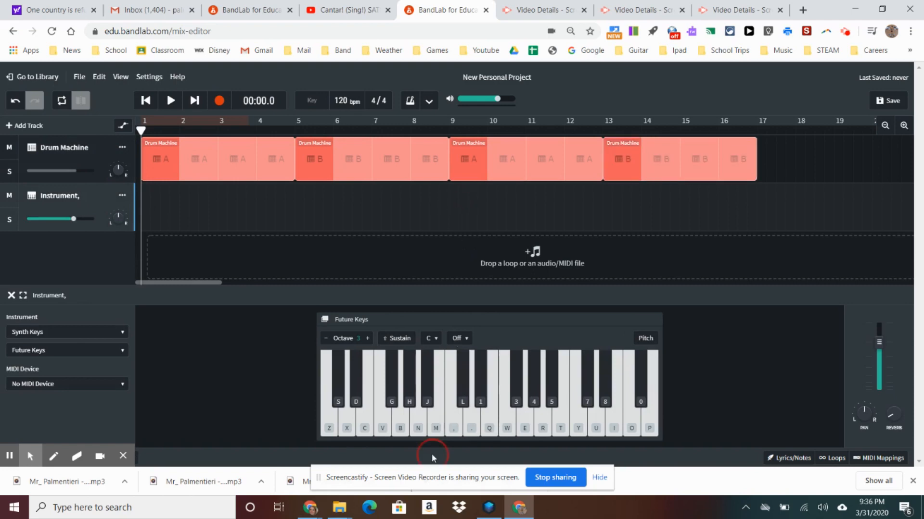
pyautogui.press('w')
pyautogui.press('q')
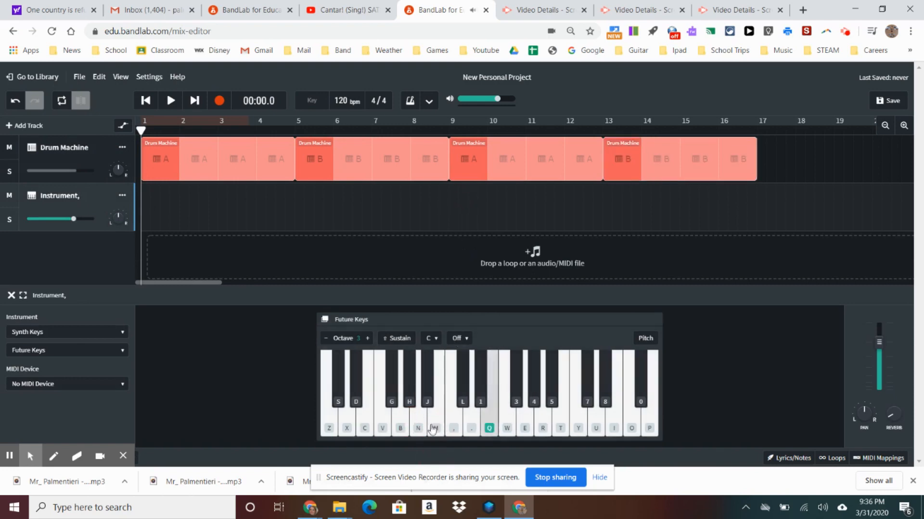
pyautogui.click(451, 431)
pyautogui.press('w')
pyautogui.press('e')
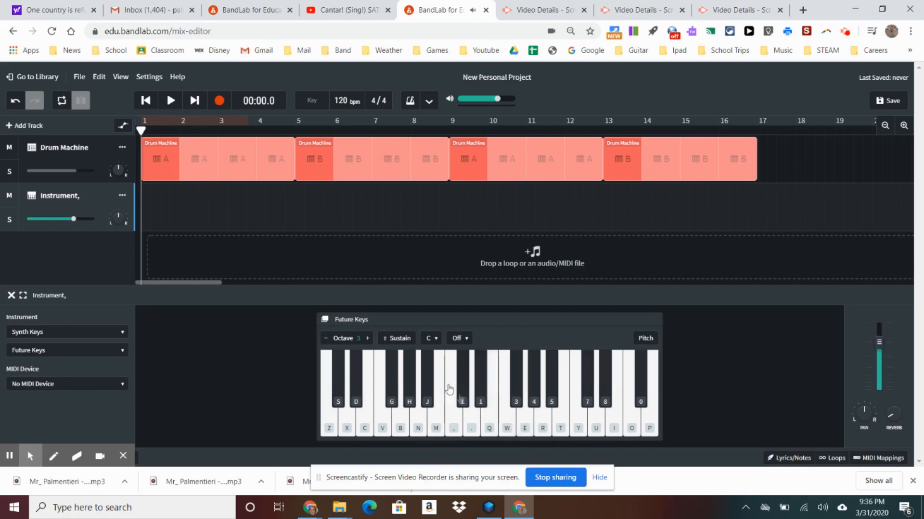
pyautogui.click(224, 102)
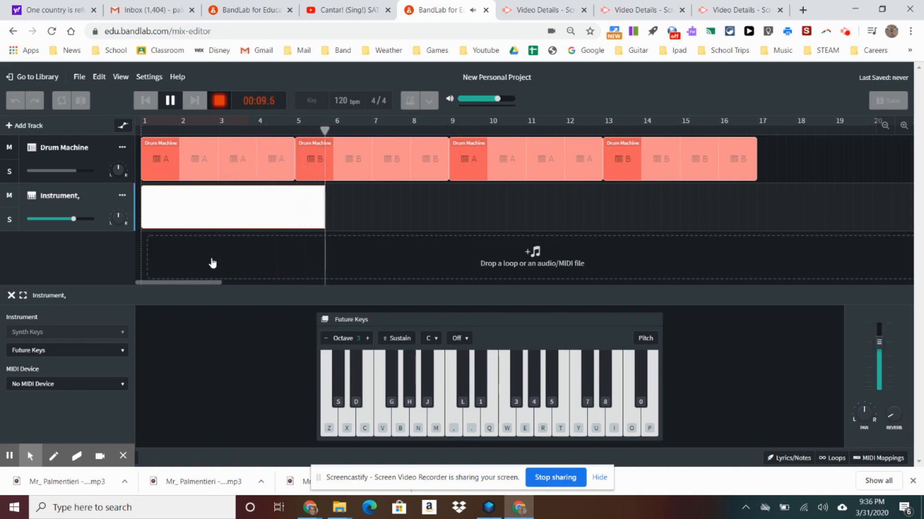
pyautogui.click(450, 416)
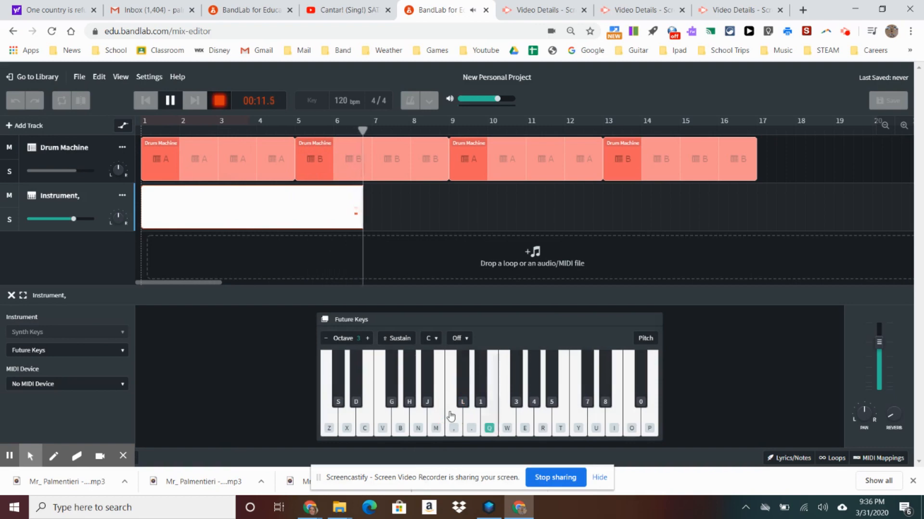
pyautogui.click(220, 102)
pyautogui.press('Delete')
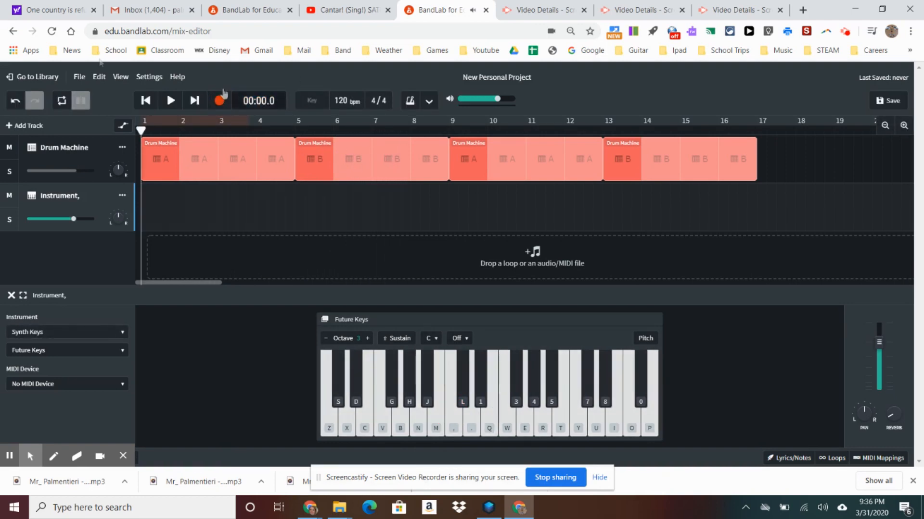
# Start recording on the instrument track from bar 1 and play the E-D-C phrase twice across bars 5 to 8
pyautogui.click(220, 102)
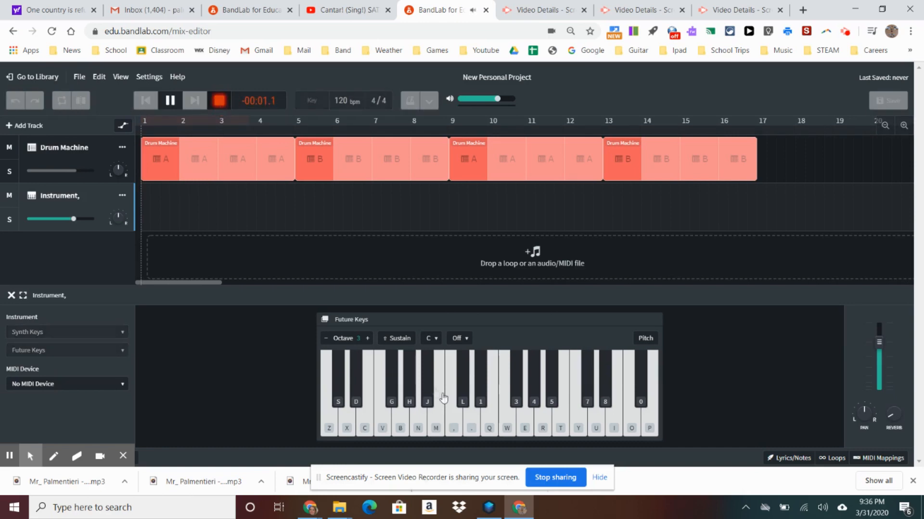
pyautogui.click(488, 428)
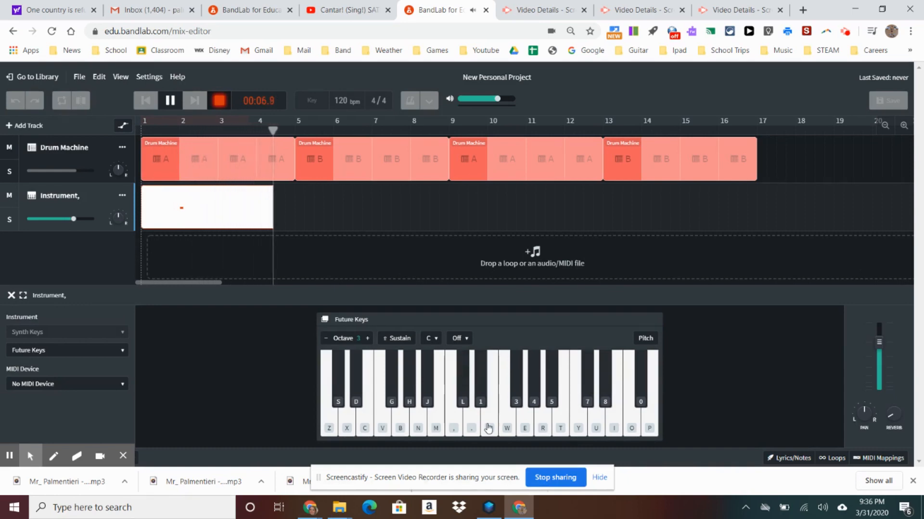
pyautogui.click(488, 428)
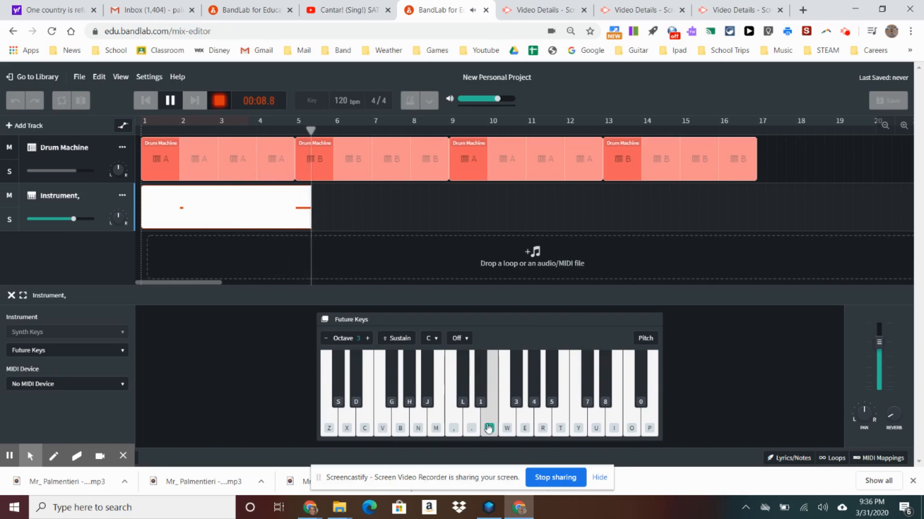
pyautogui.press('.')
pyautogui.press(',')
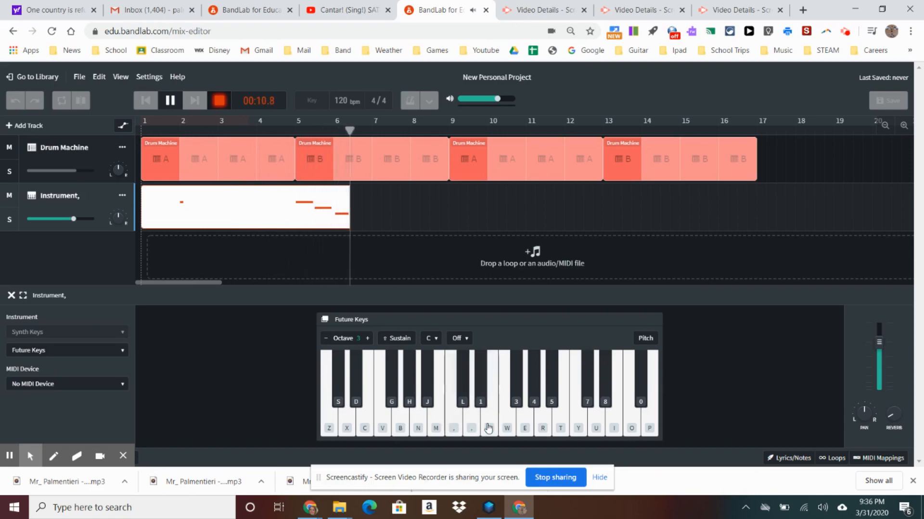
pyautogui.click(488, 429)
pyautogui.press('.')
pyautogui.press(',')
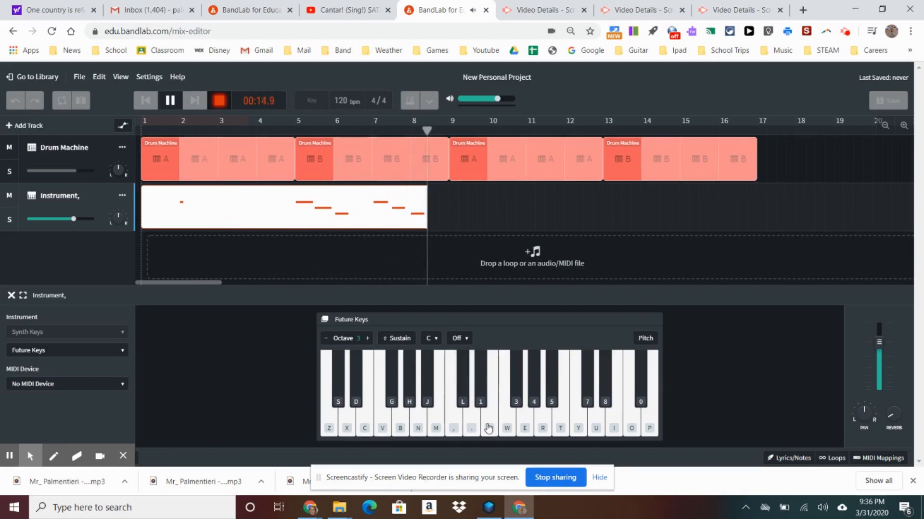
# Continue the recording with four C notes, four D notes and an E-D-C phrase across bars 9 to 12
pyautogui.press(',')
pyautogui.press(',')
pyautogui.press(',')
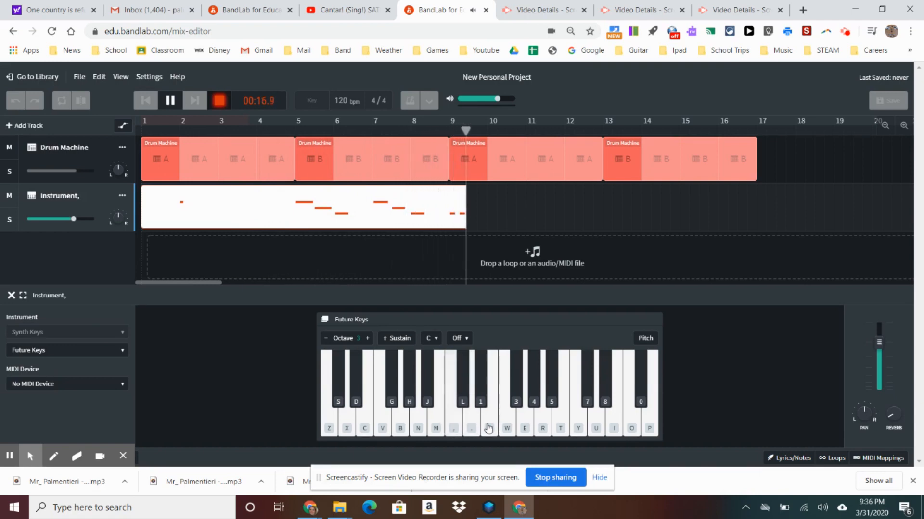
pyautogui.press(',')
pyautogui.press('.')
pyautogui.press('.')
pyautogui.press('.')
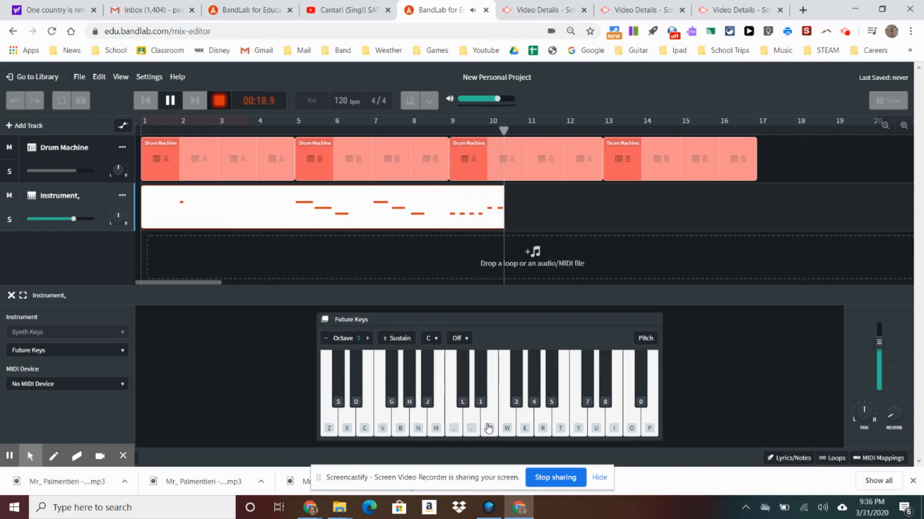
pyautogui.press('/')
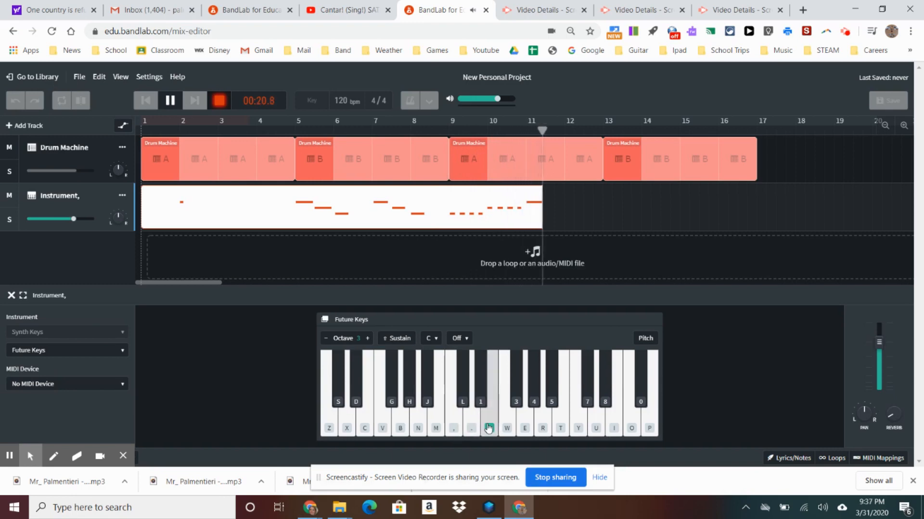
pyautogui.press('.')
pyautogui.press(',')
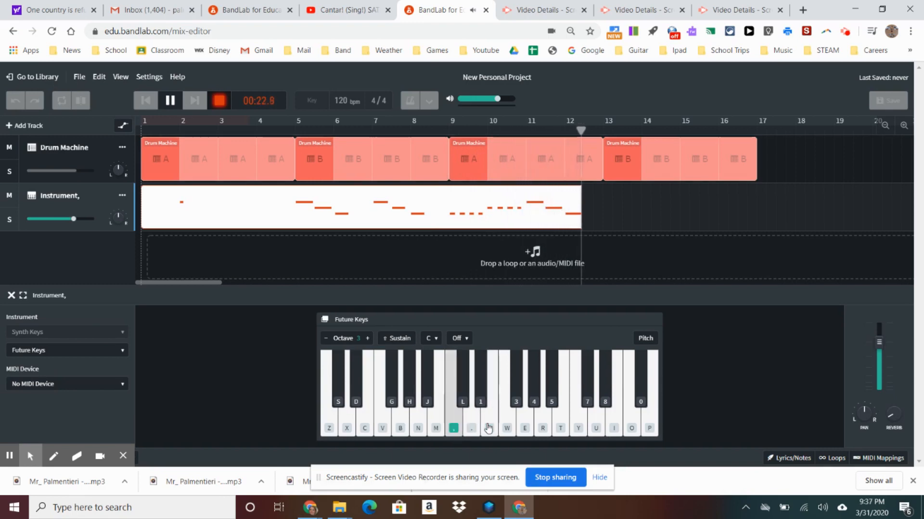
# Record a descending run of repeated E, D, C and B notes ending on C over bars 13 to 16, and stop recording
pyautogui.press('/')
pyautogui.press('/')
pyautogui.press('/')
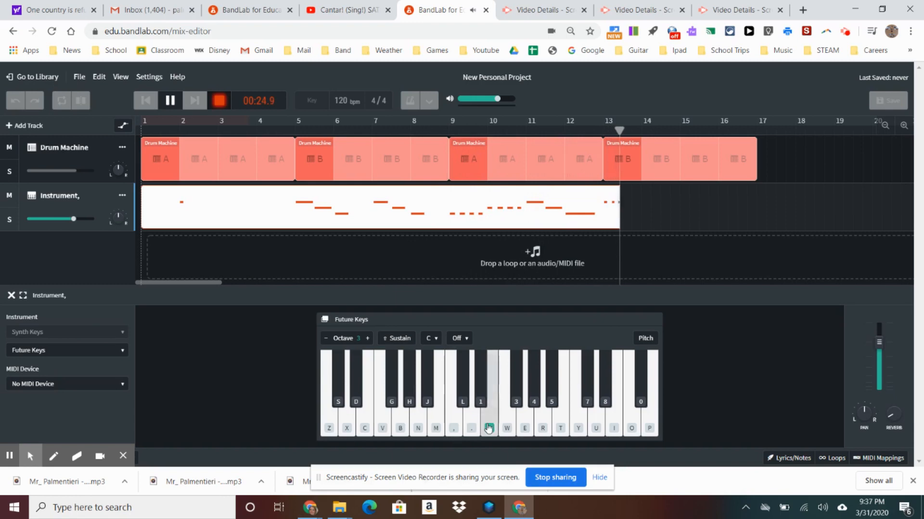
pyautogui.press('/')
pyautogui.press('/')
pyautogui.press('/')
pyautogui.press('.')
pyautogui.press('.')
pyautogui.press('.')
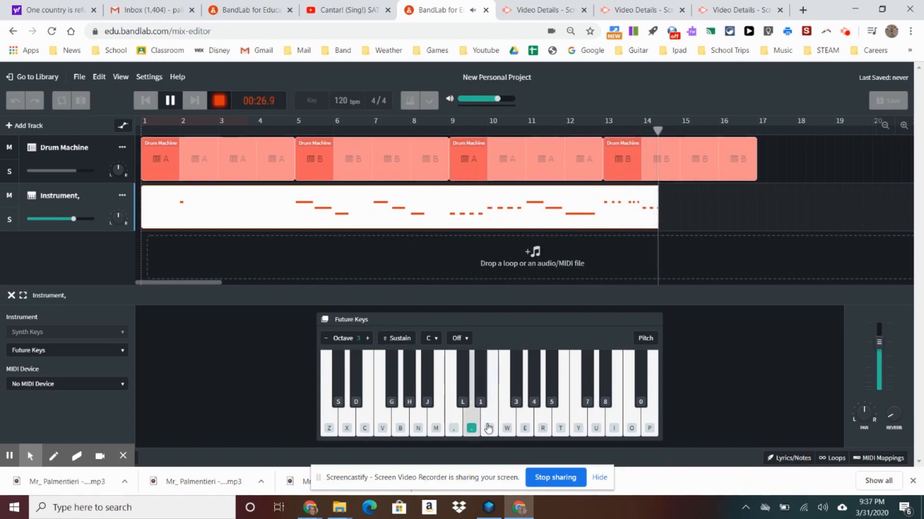
pyautogui.press('.')
pyautogui.press(',')
pyautogui.press(',')
pyautogui.press('m')
pyautogui.press('m')
pyautogui.press(',')
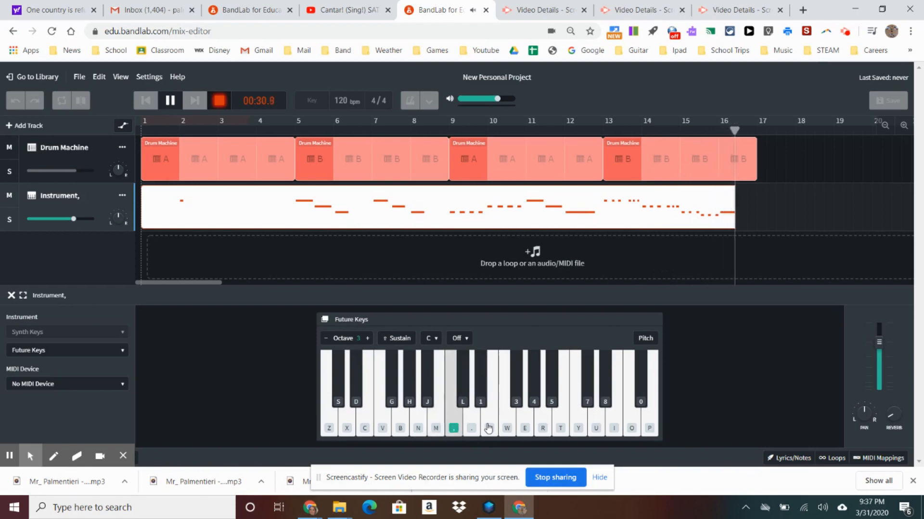
pyautogui.click(218, 101)
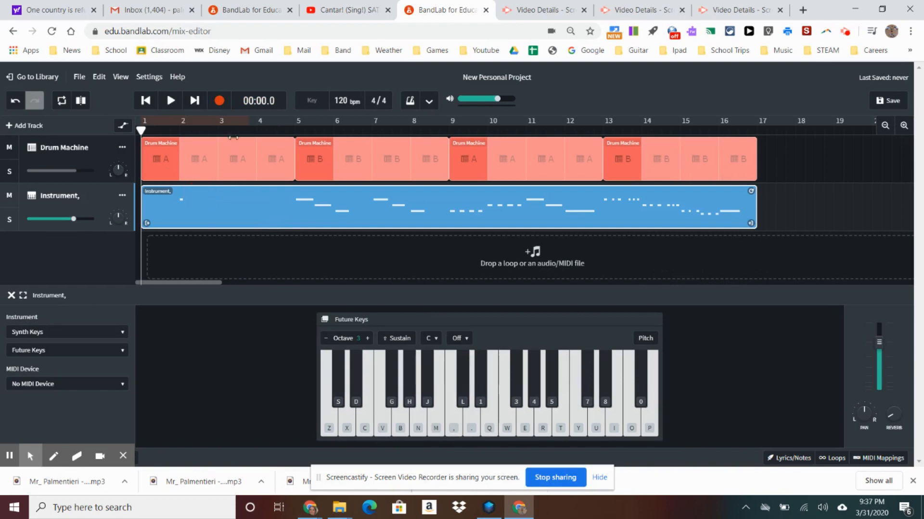
# Split the instrument region at 3.0 seconds and delete the piece before the split to remove the stray note
pyautogui.click(198, 131)
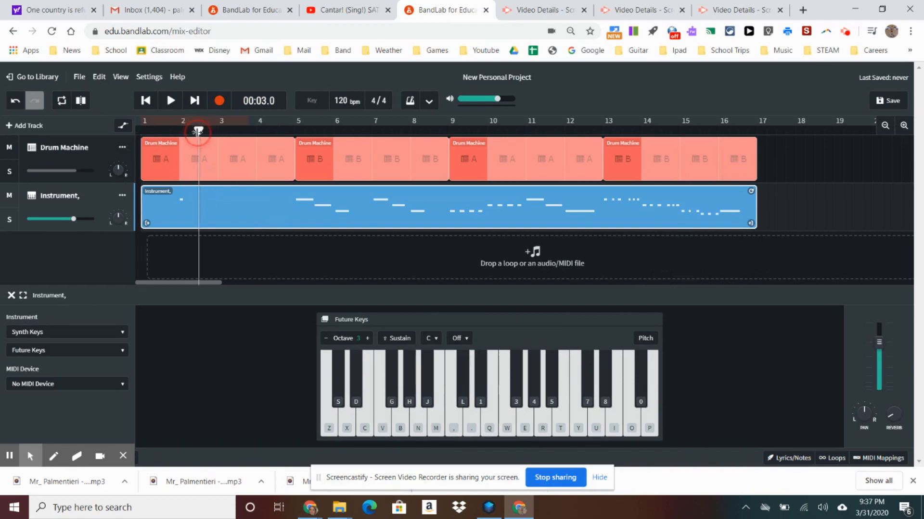
pyautogui.click(81, 101)
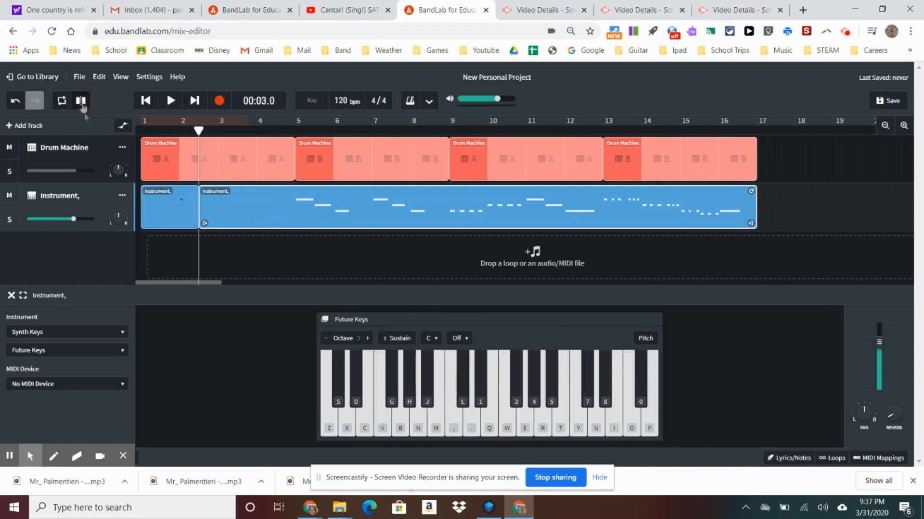
pyautogui.moveTo(221, 201)
pyautogui.mouseDown()
pyautogui.moveTo(268, 200)
pyautogui.moveTo(222, 199)
pyautogui.mouseUp()
pyautogui.click(185, 197)
pyautogui.press('Delete')
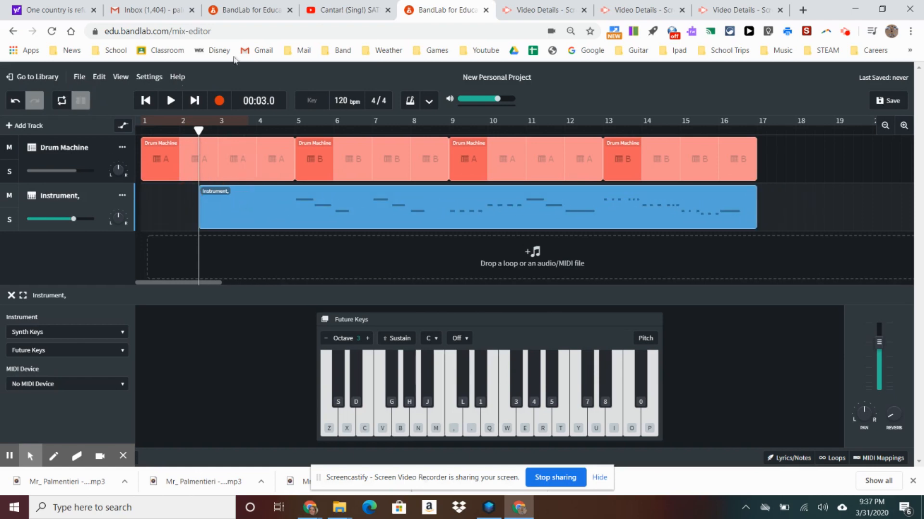
# Play back the drums and the recorded melody from 3.0 seconds, and stop playback
pyautogui.click(168, 101)
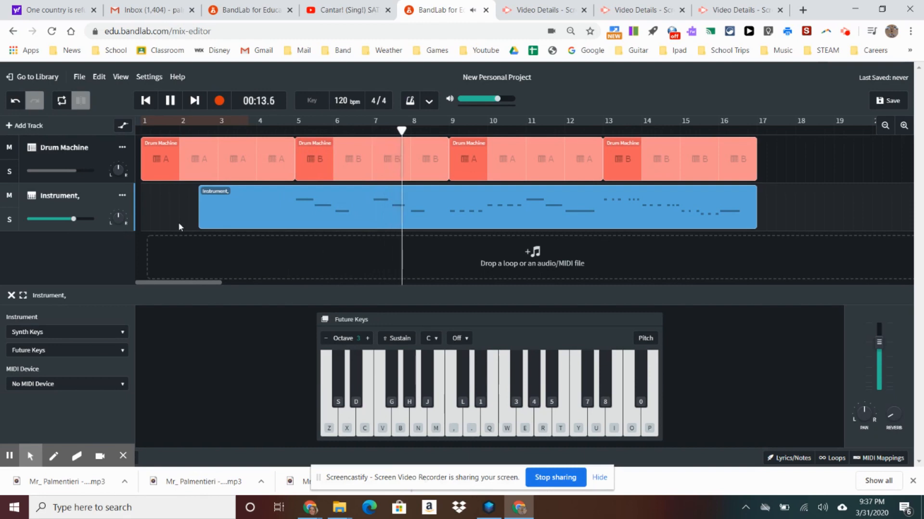
pyautogui.click(171, 102)
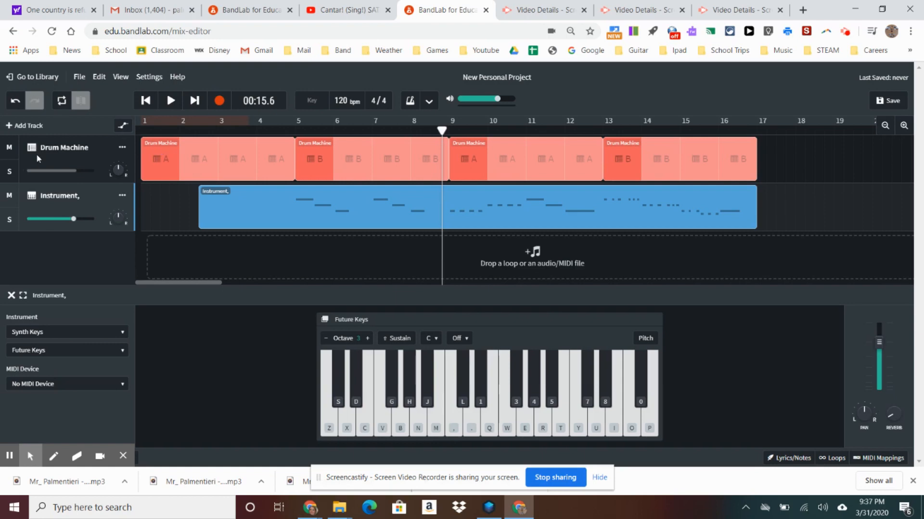
pyautogui.click(57, 145)
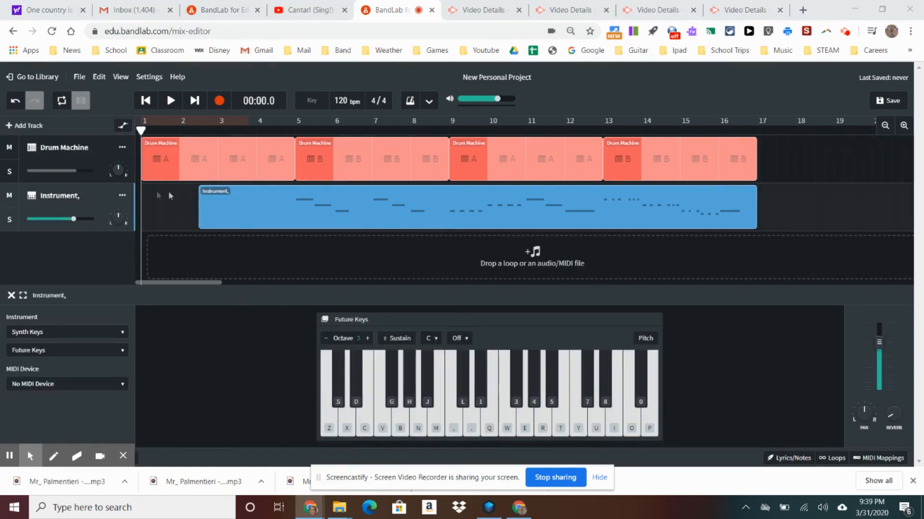
# Add a Voice/Mic track, keep it selected, and return the playhead to the start of the project
pyautogui.click(22, 126)
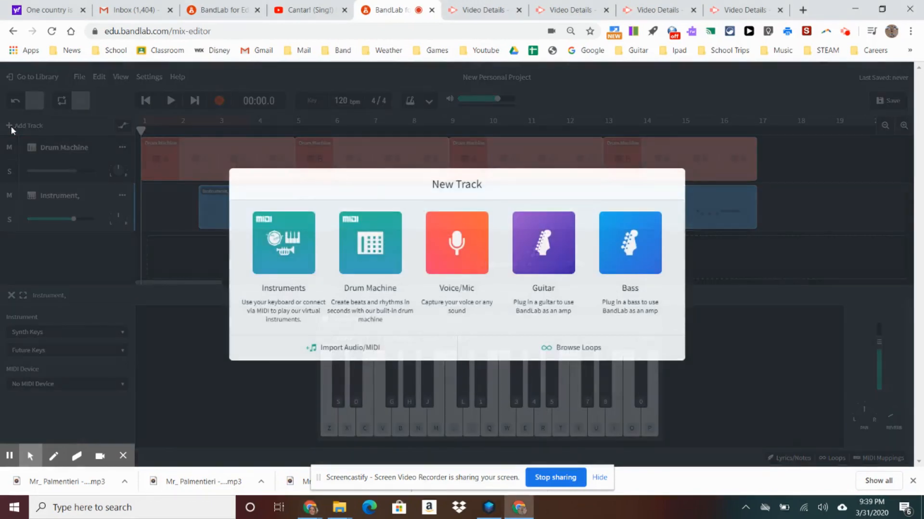
pyautogui.click(457, 241)
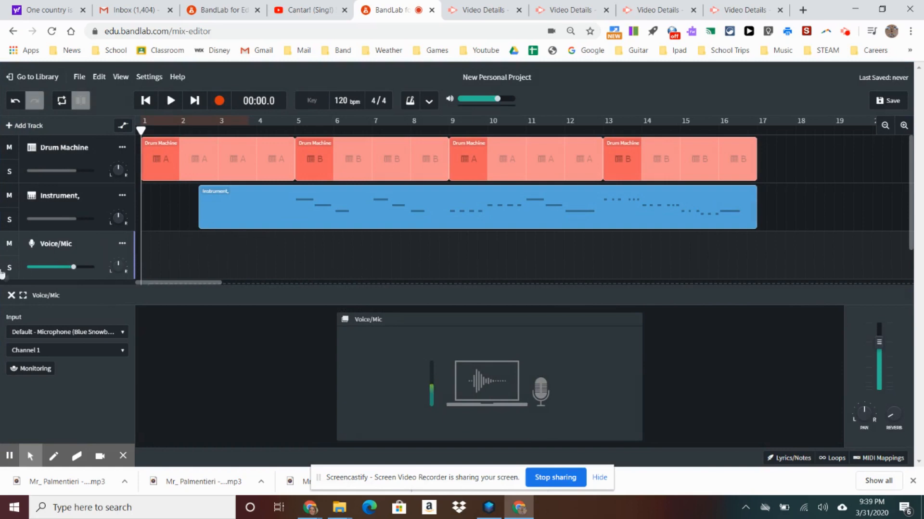
pyautogui.click(105, 151)
pyautogui.click(94, 247)
pyautogui.click(309, 129)
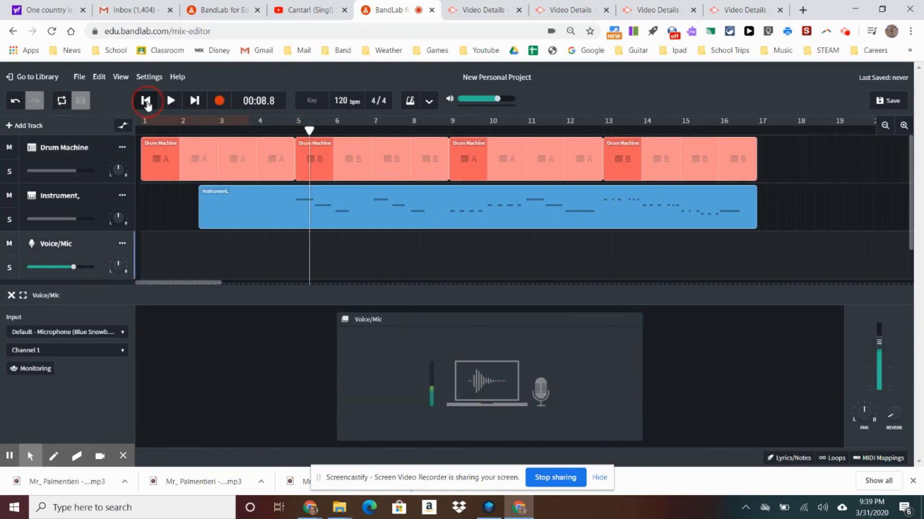
pyautogui.click(146, 101)
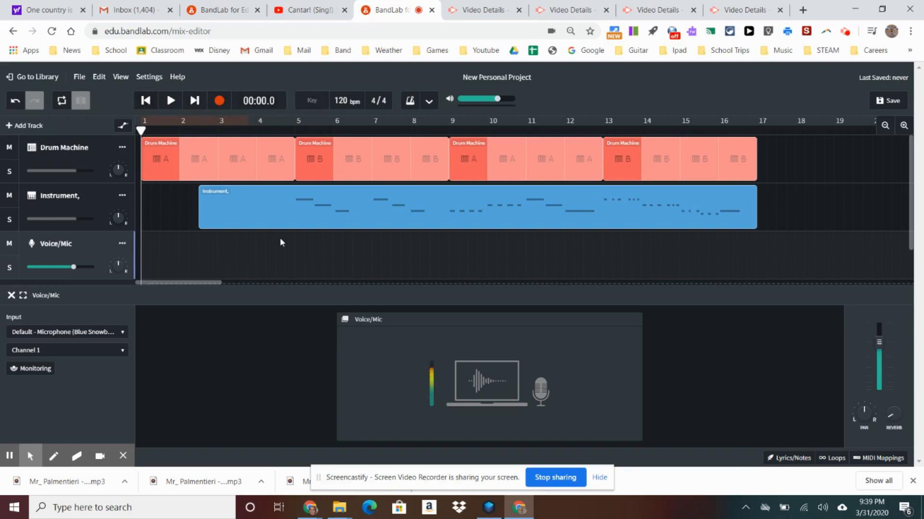
pyautogui.click(78, 78)
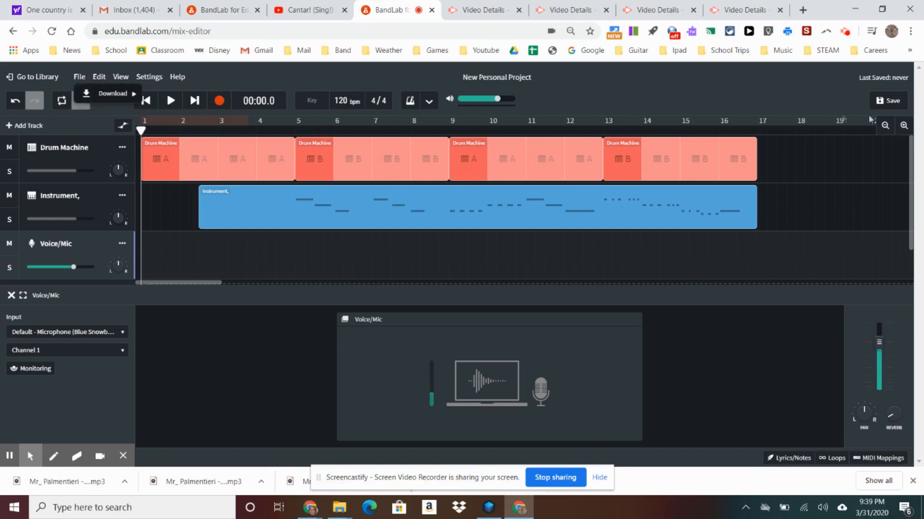
pyautogui.click(810, 109)
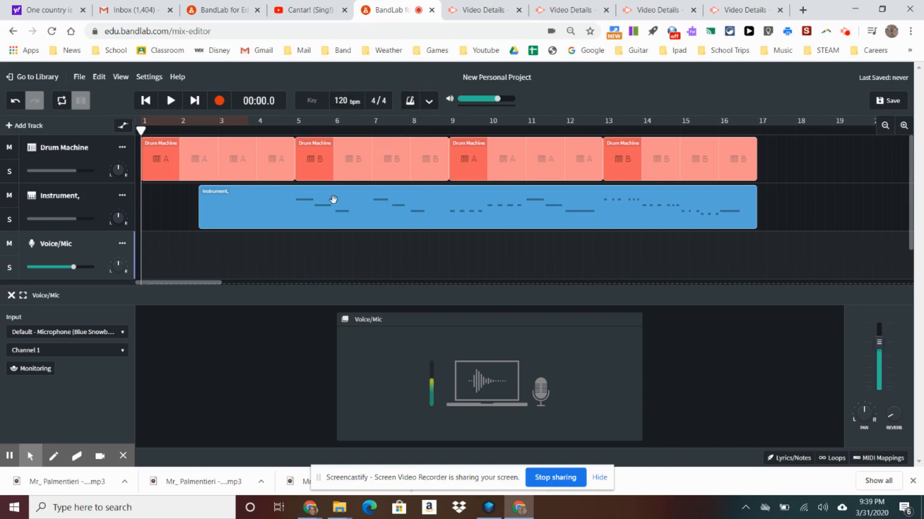
# Set the project tempo to 150 bpm and start playback from the beginning
pyautogui.click(428, 101)
pyautogui.click(424, 157)
pyautogui.click(380, 159)
pyautogui.click(383, 162)
pyautogui.click(383, 164)
pyautogui.click(384, 165)
pyautogui.click(384, 165)
pyautogui.click(384, 165)
pyautogui.click(384, 165)
pyautogui.click(385, 166)
pyautogui.click(385, 165)
pyautogui.click(385, 164)
pyautogui.click(380, 159)
pyautogui.click(215, 91)
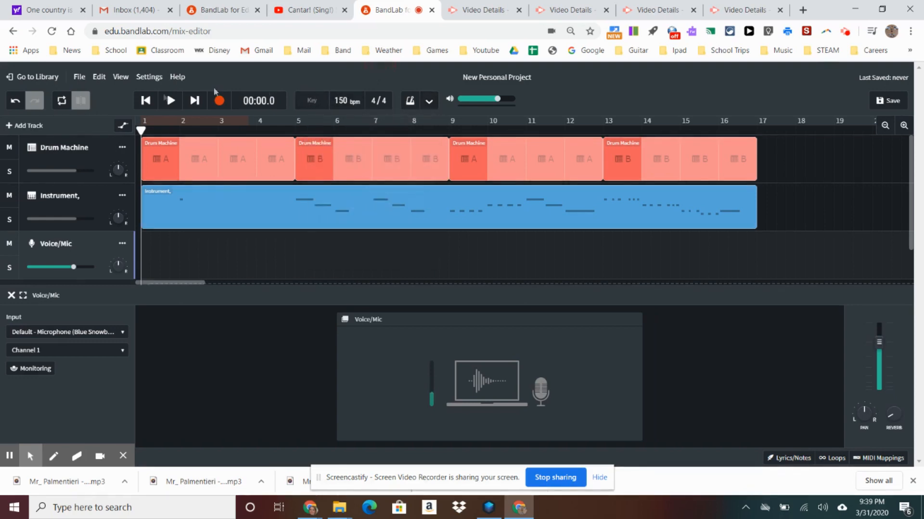
pyautogui.click(172, 100)
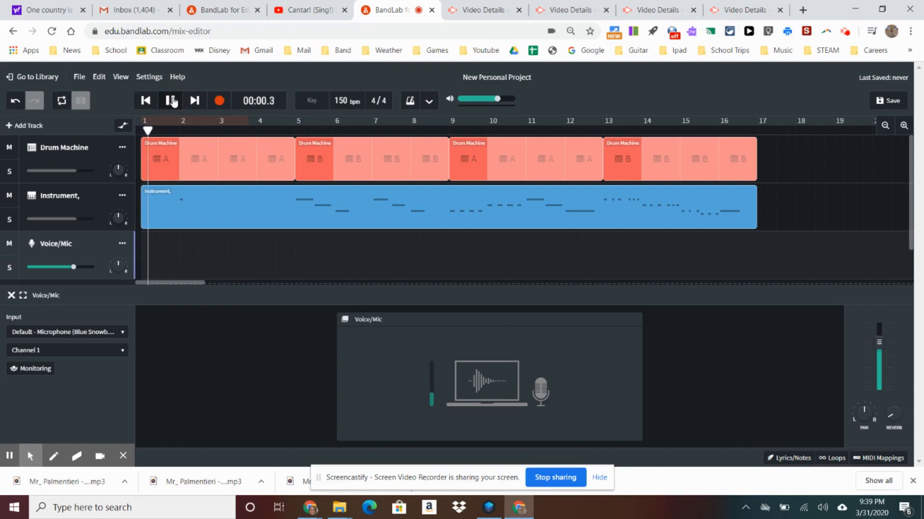